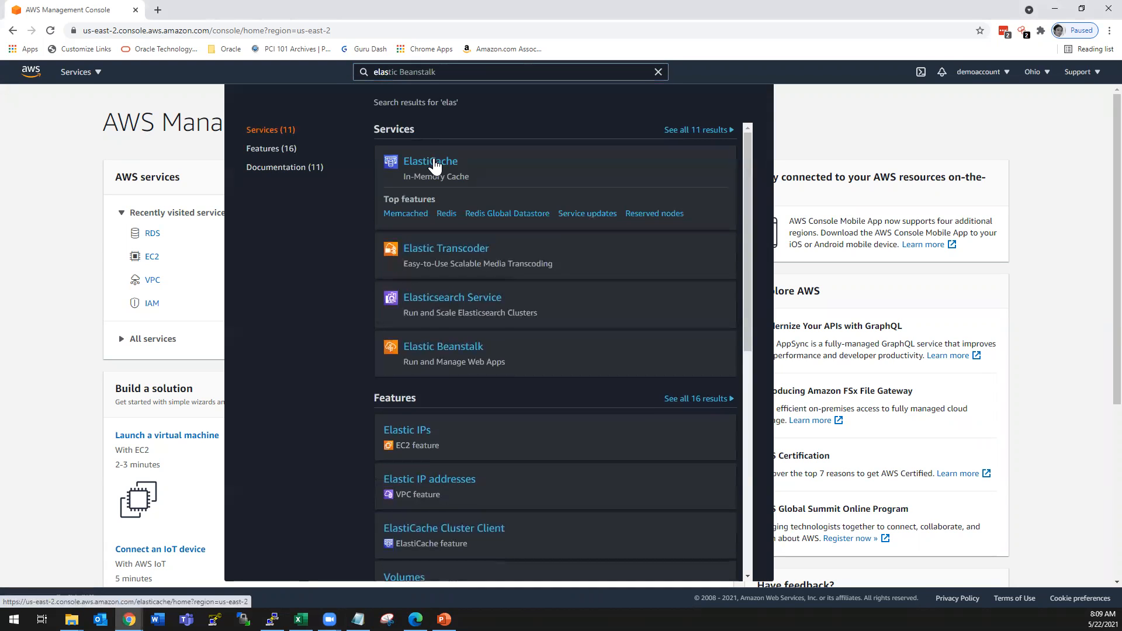
- Open the ElastiCache service and start creating a new cluster from its Redis clusters list
left_click(432, 167)
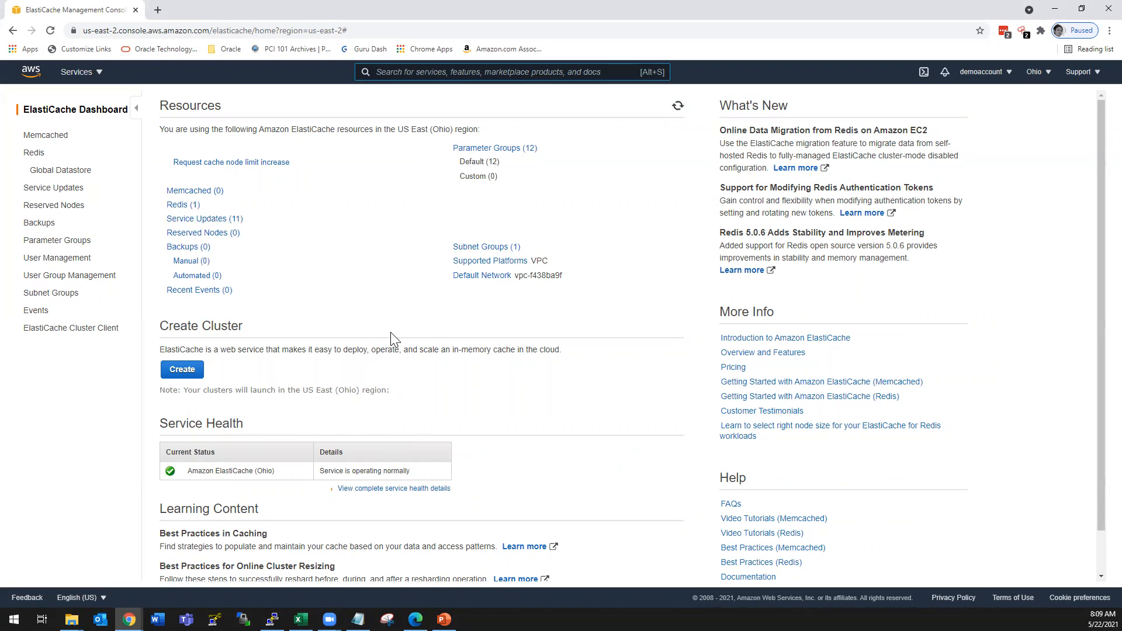
left_click(34, 153)
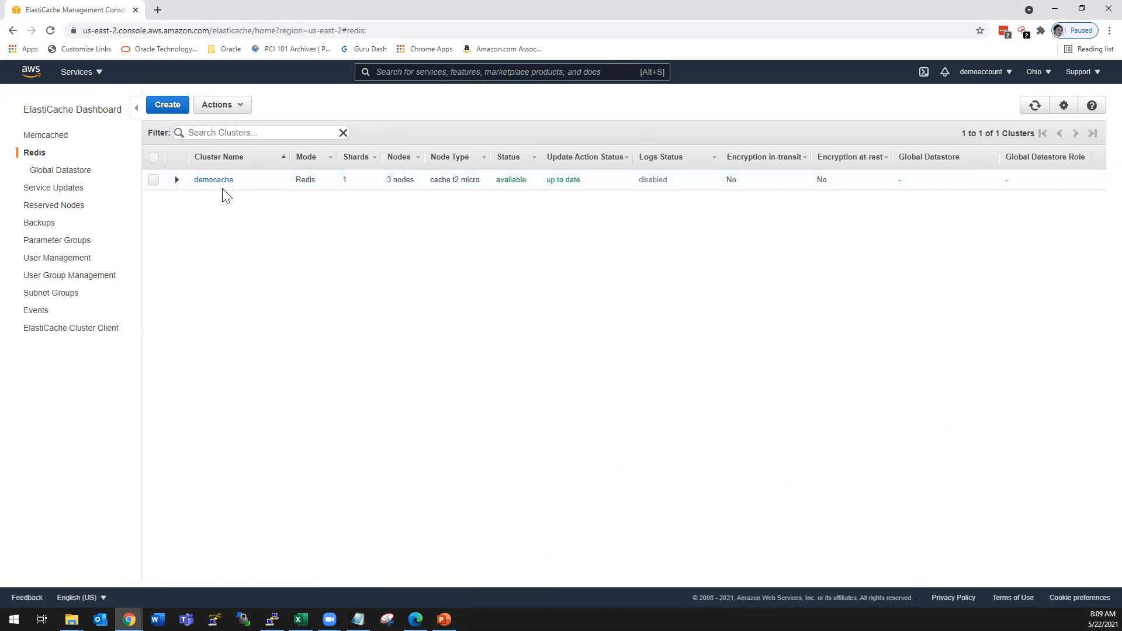
left_click(168, 106)
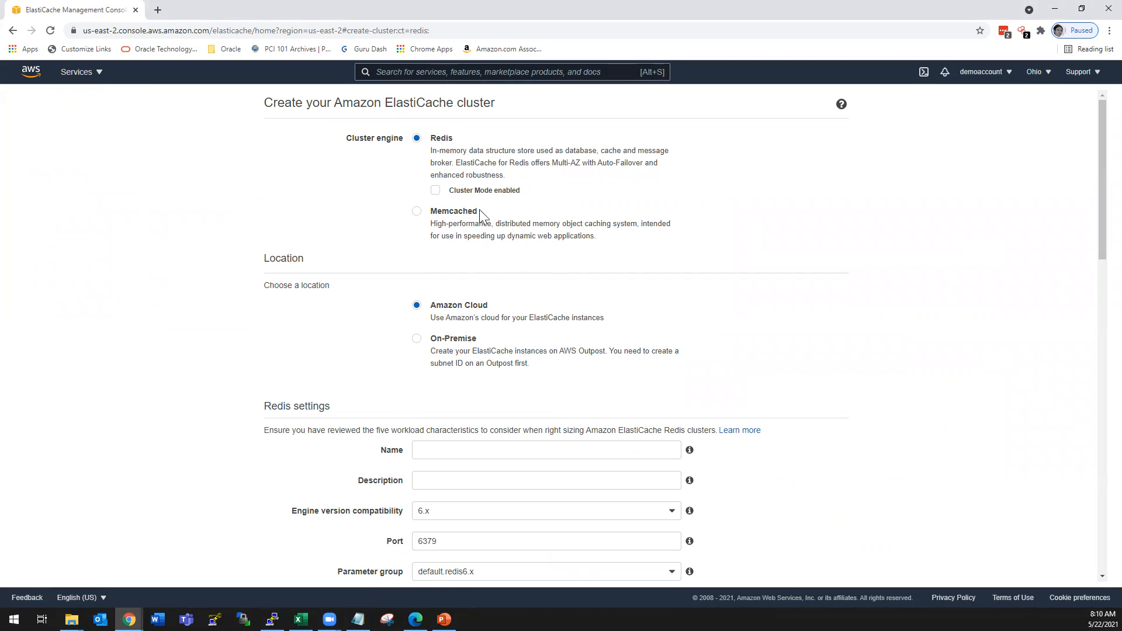
scroll(728, 307, "down", 2)
scroll(728, 306, "up", 1)
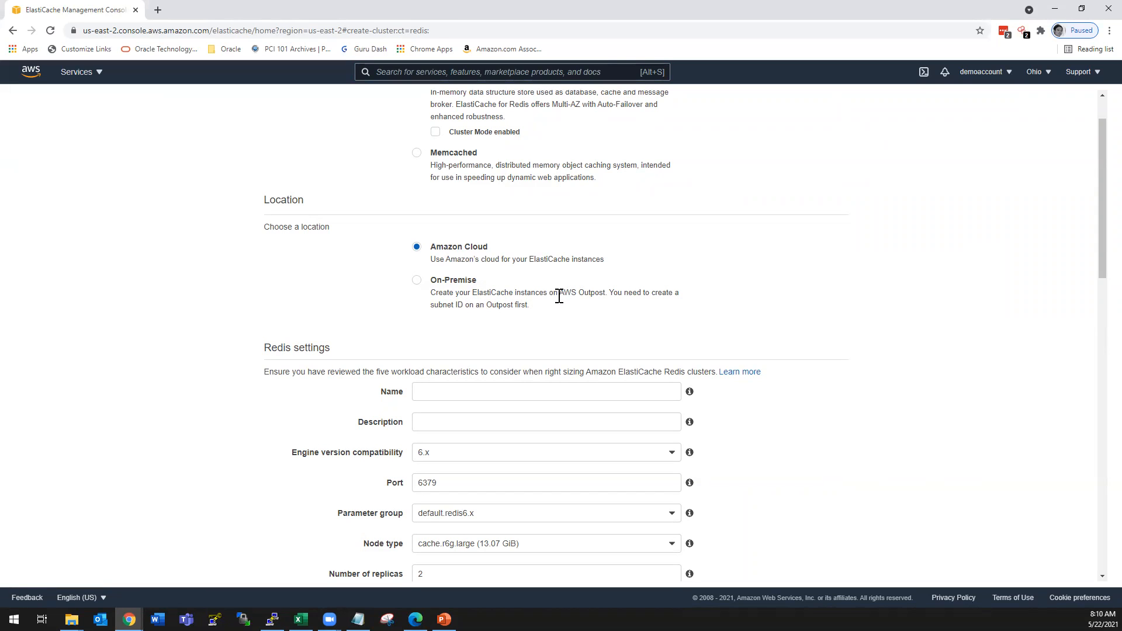
- Name the Redis cluster demoredis
scroll(581, 327, "down", 3)
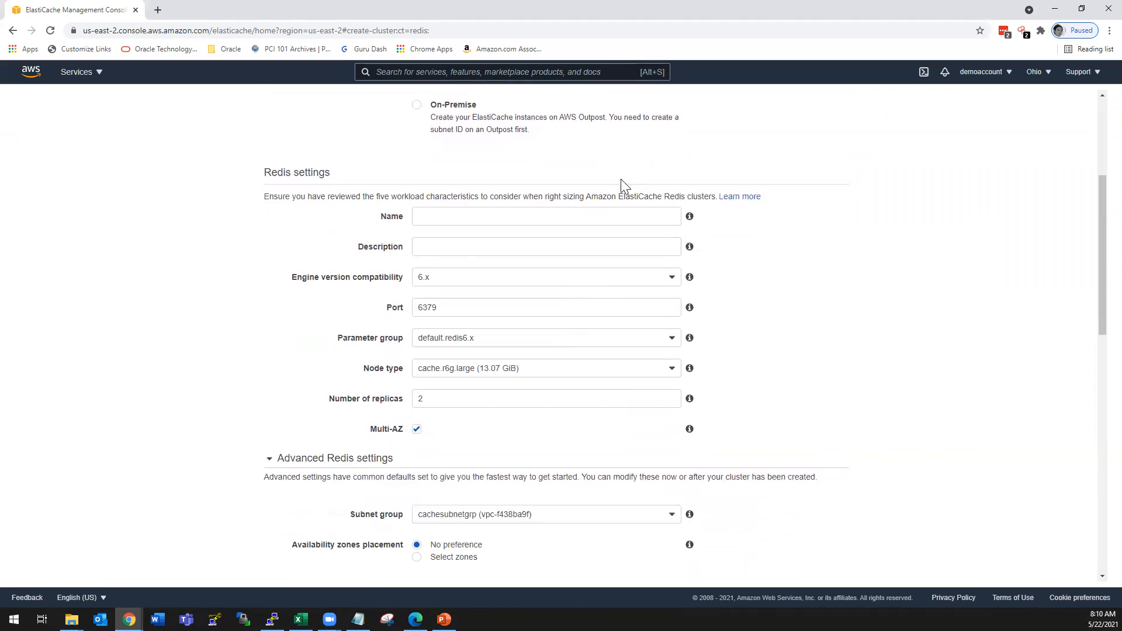
left_click(469, 217)
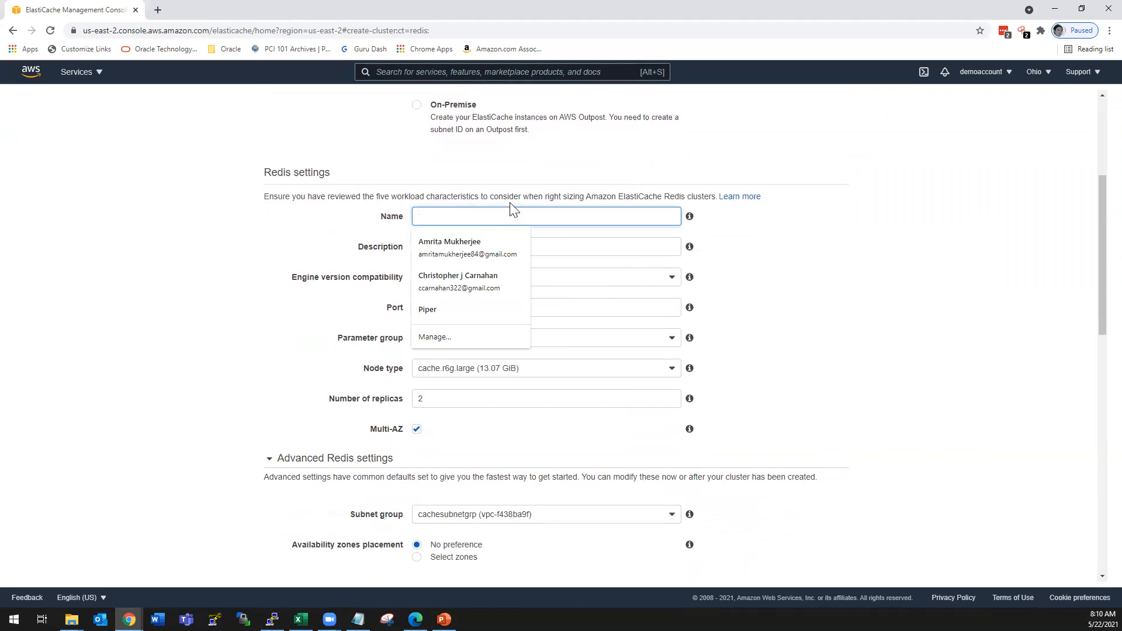
left_click(510, 190)
left_click(494, 222)
type("dem")
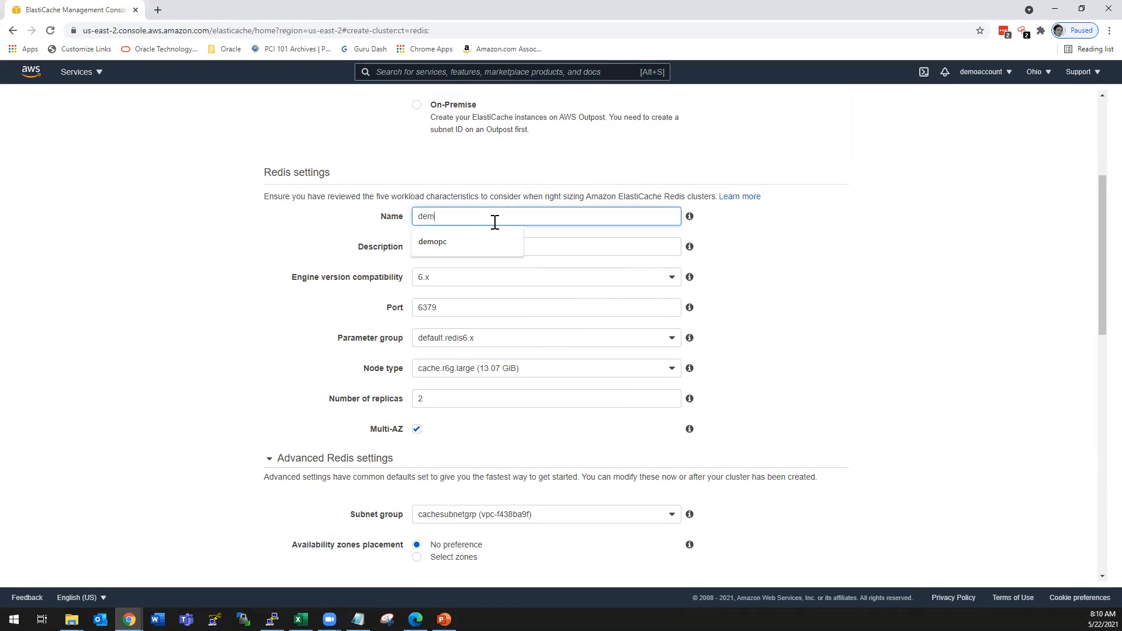
type("oc")
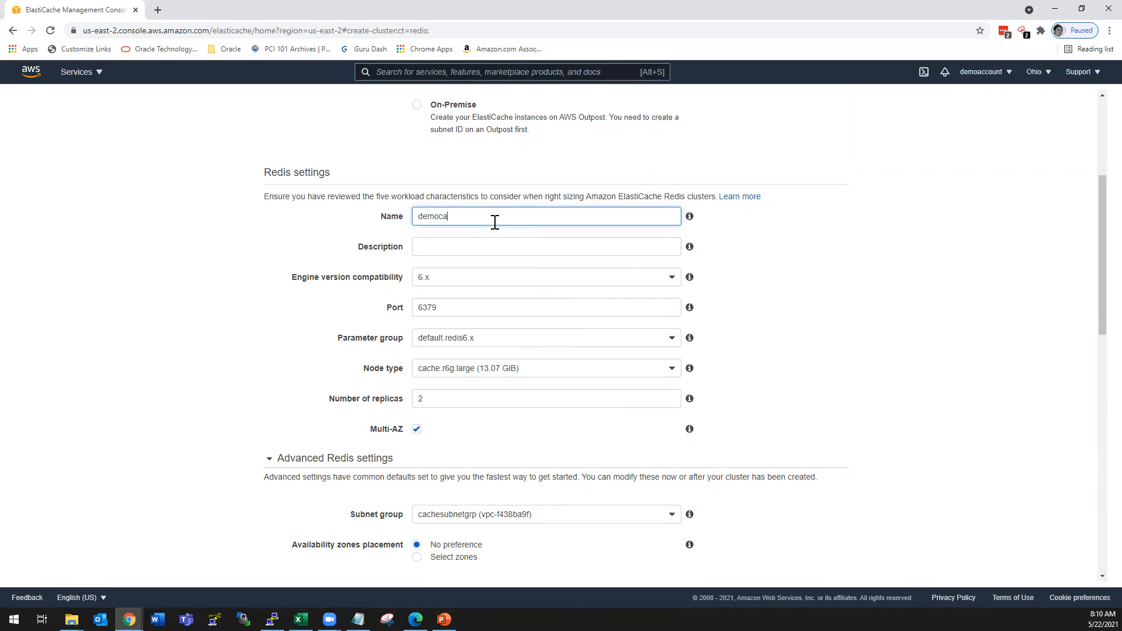
key("BackSpace")
type("redis")
- Choose 6.x as the cluster's engine version compatibility
left_click(473, 277)
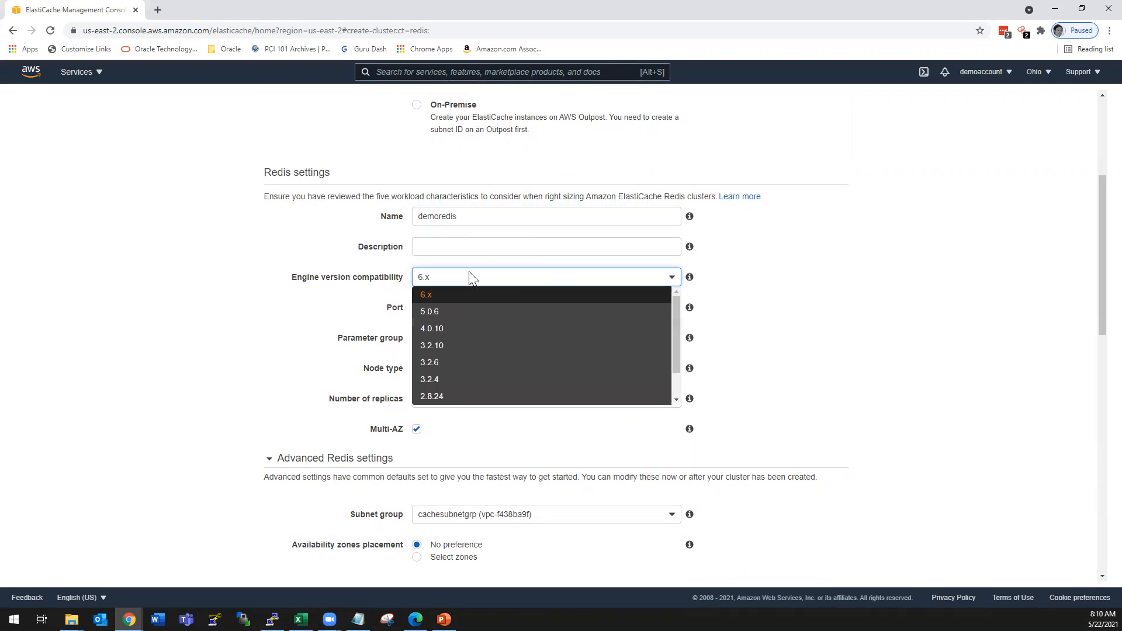
scroll(542, 387, "up", 4)
scroll(544, 388, "down", 1)
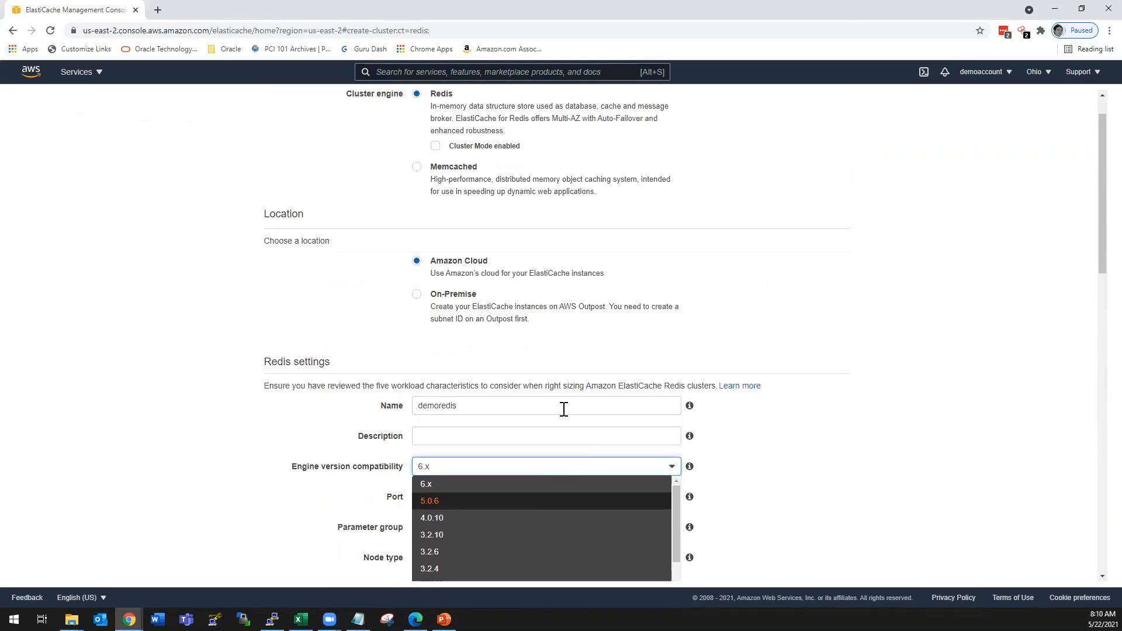
left_click(431, 474)
scroll(334, 450, "down", 4)
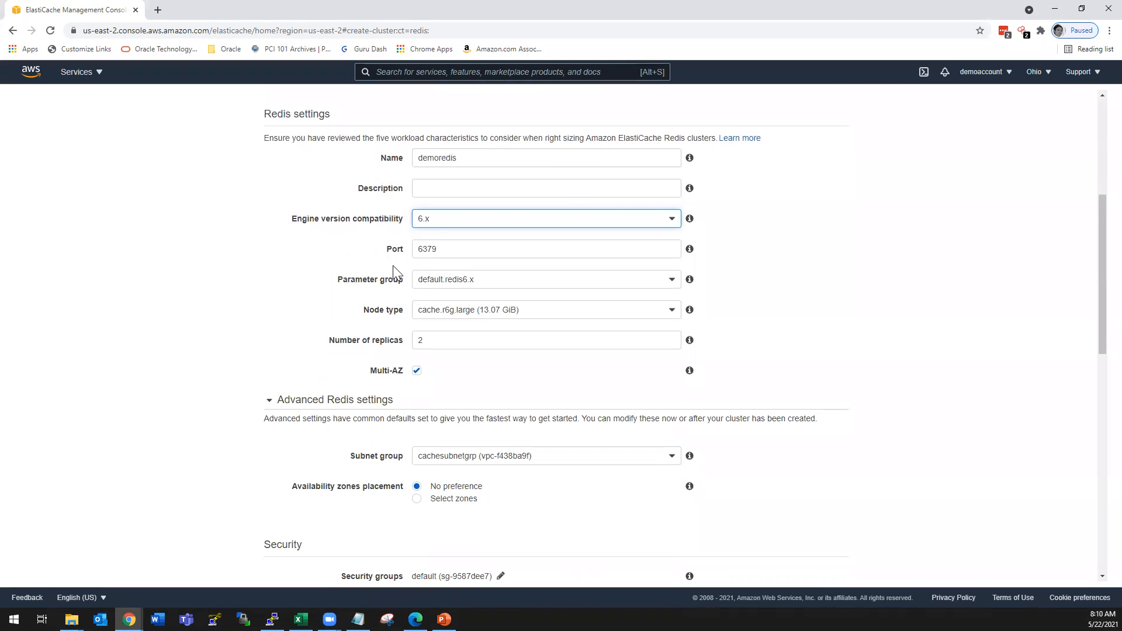
- Choose default.redis6.x as the cluster's parameter group
left_click(444, 251)
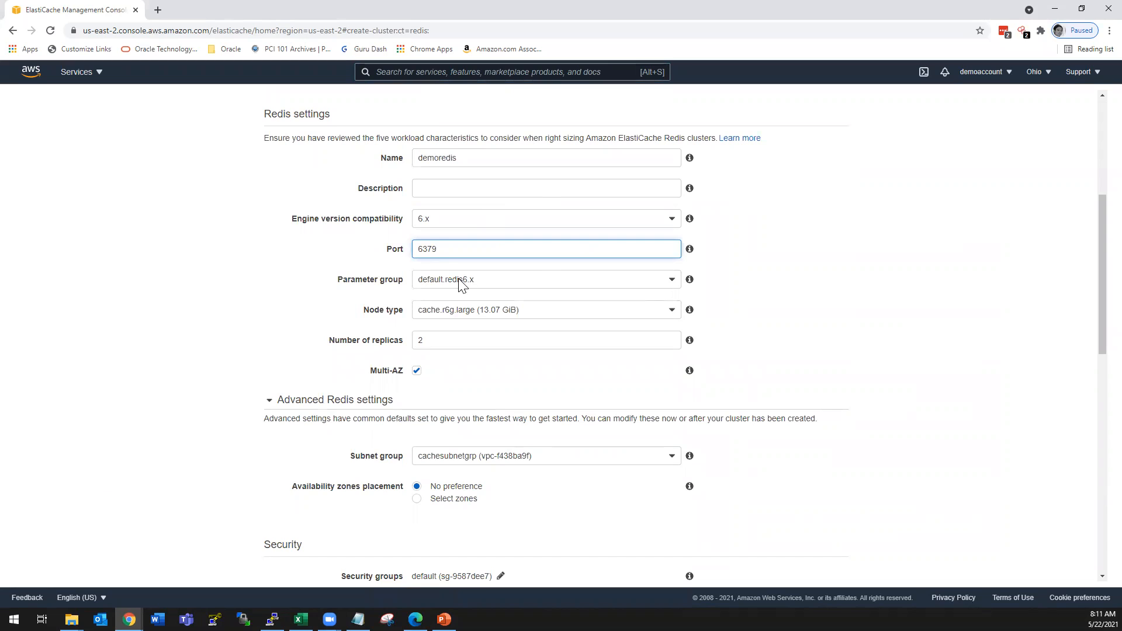
left_click(439, 284)
left_click(442, 287)
left_click(442, 287)
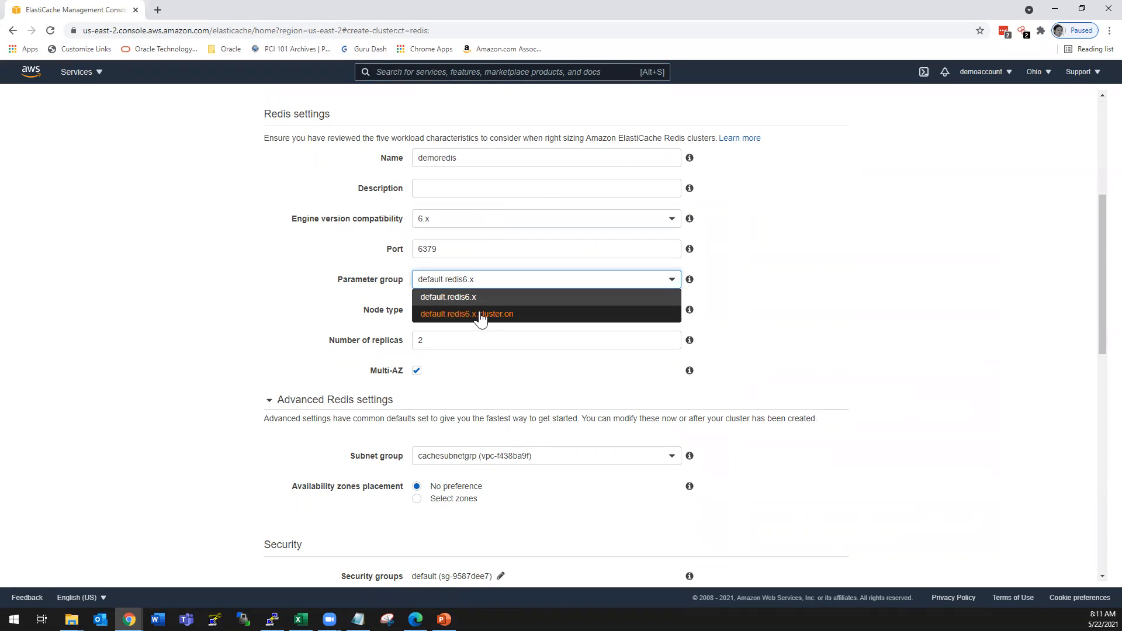
left_click(466, 298)
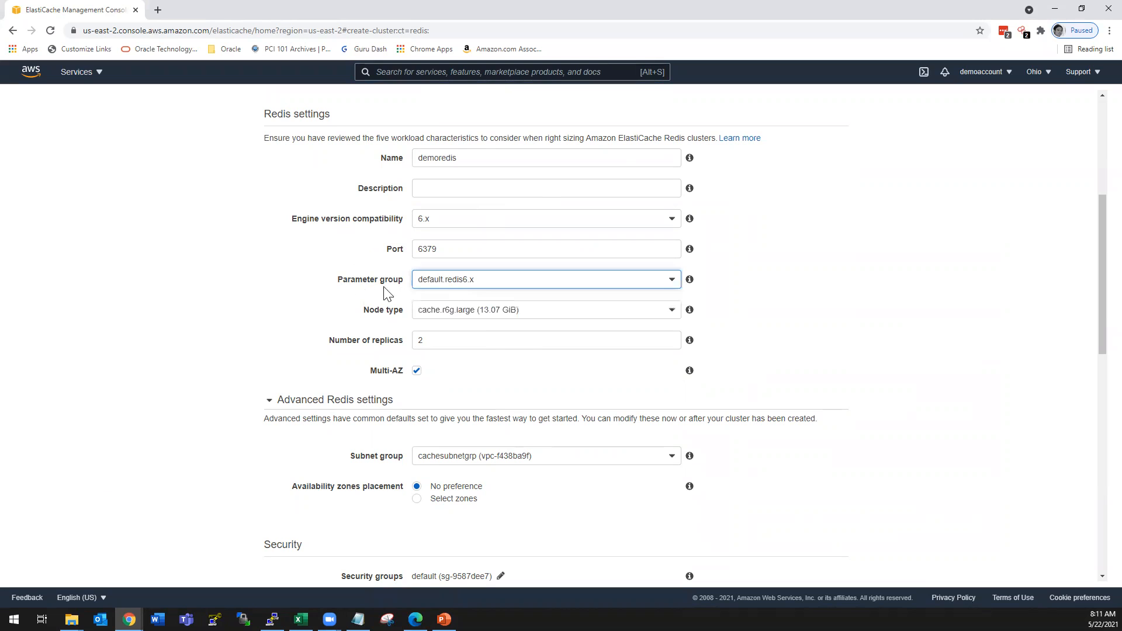
- Set the node type to cache.t2.micro from the t2 instance family and save the selection
left_click(435, 314)
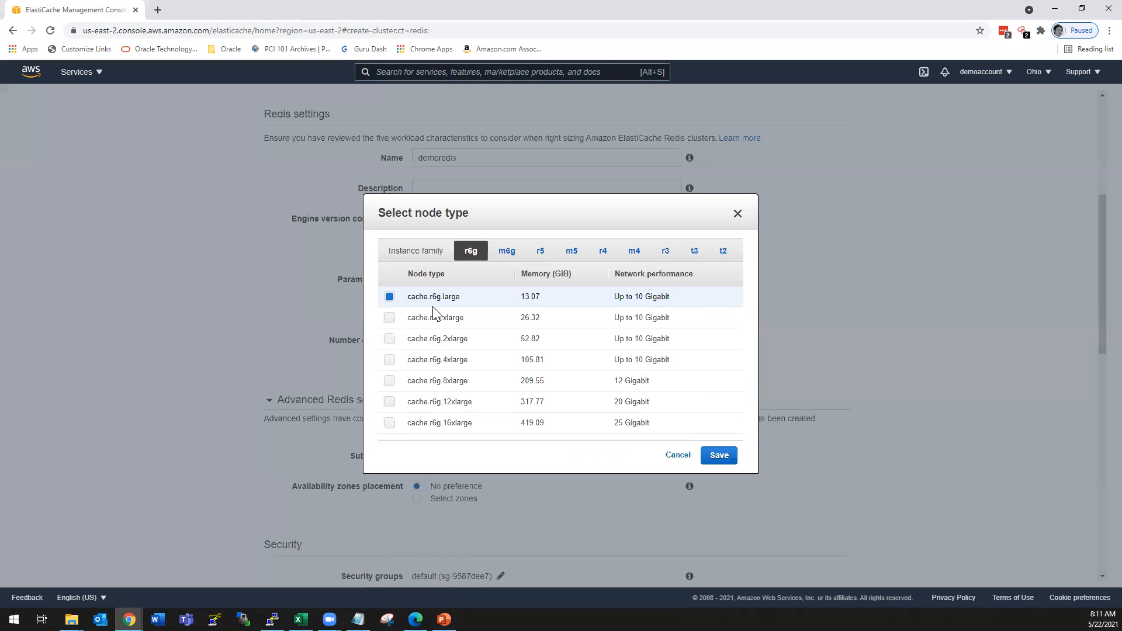
left_click(724, 252)
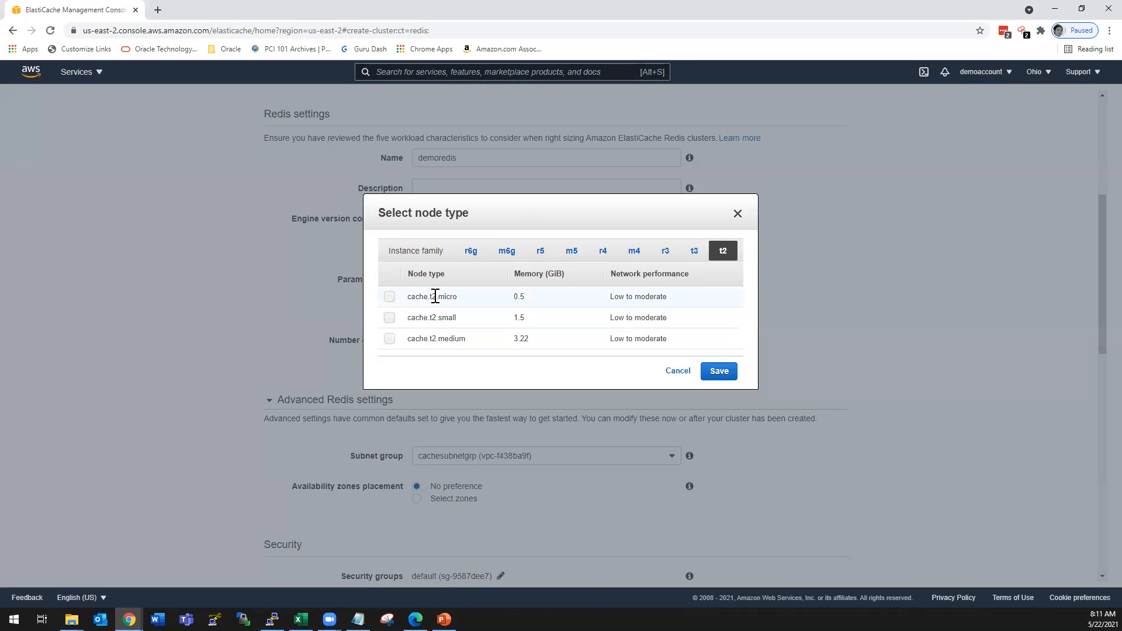
left_click(387, 295)
left_click(718, 372)
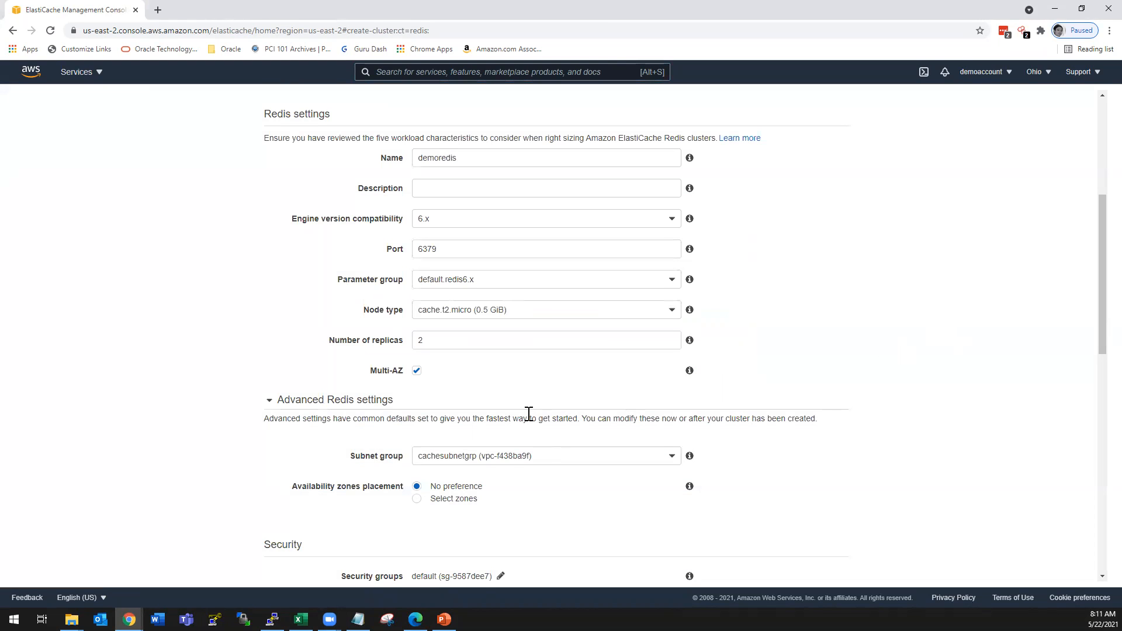
- Set the number of replicas to 1 and turn off Multi-AZ
left_click(445, 342)
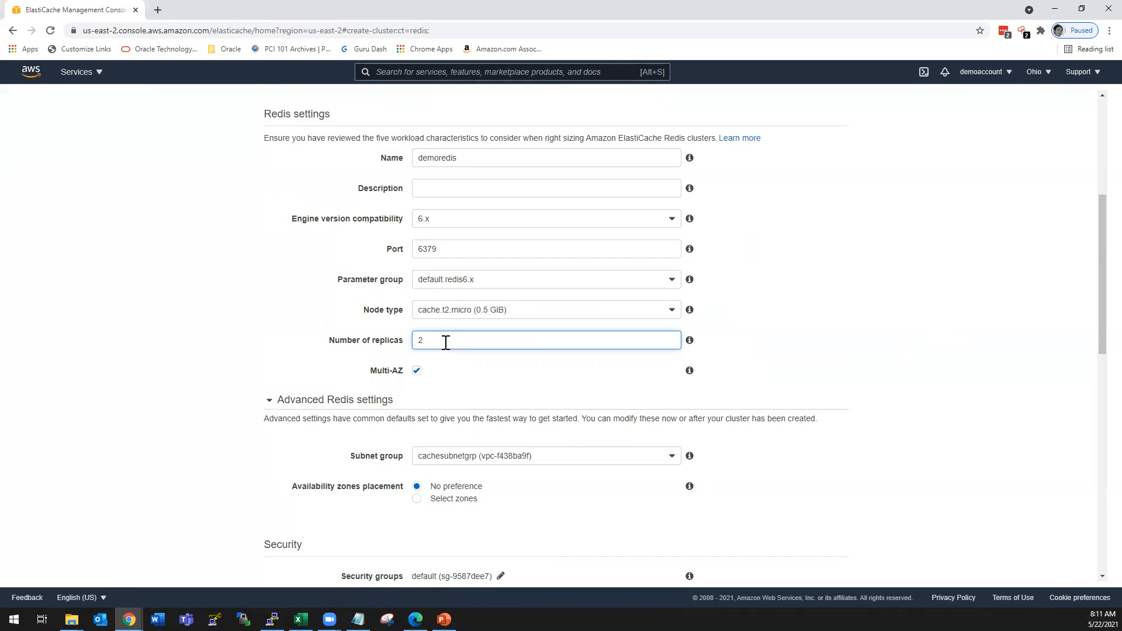
type("1")
left_click(604, 381)
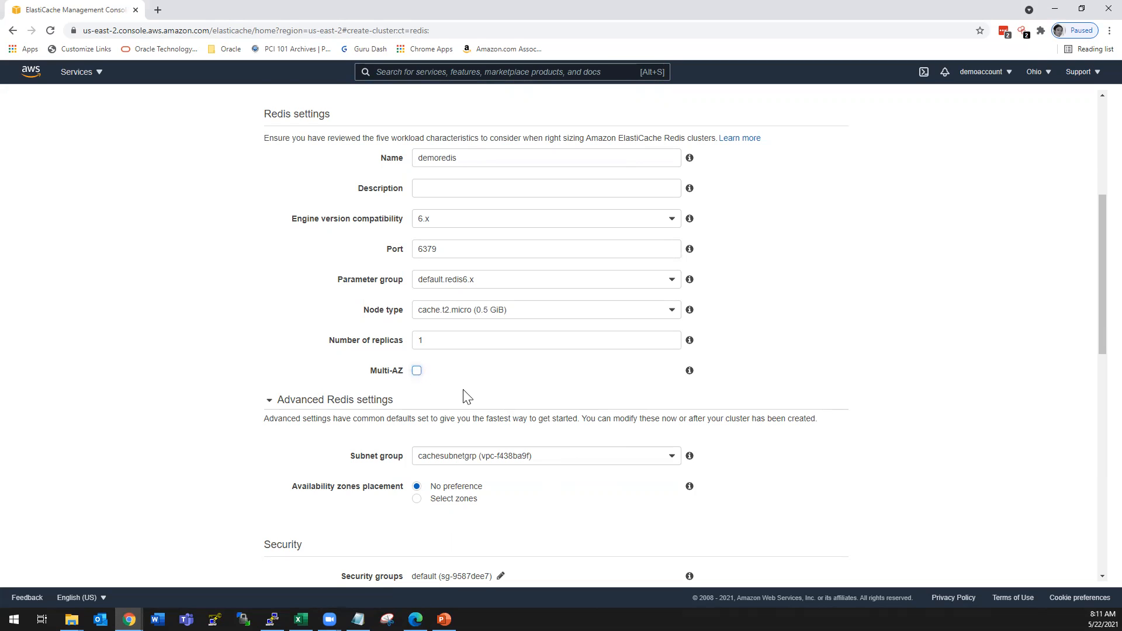
- Choose the existing cachesubnetgrp as the subnet group in the advanced Redis settings
scroll(476, 378, "down", 1)
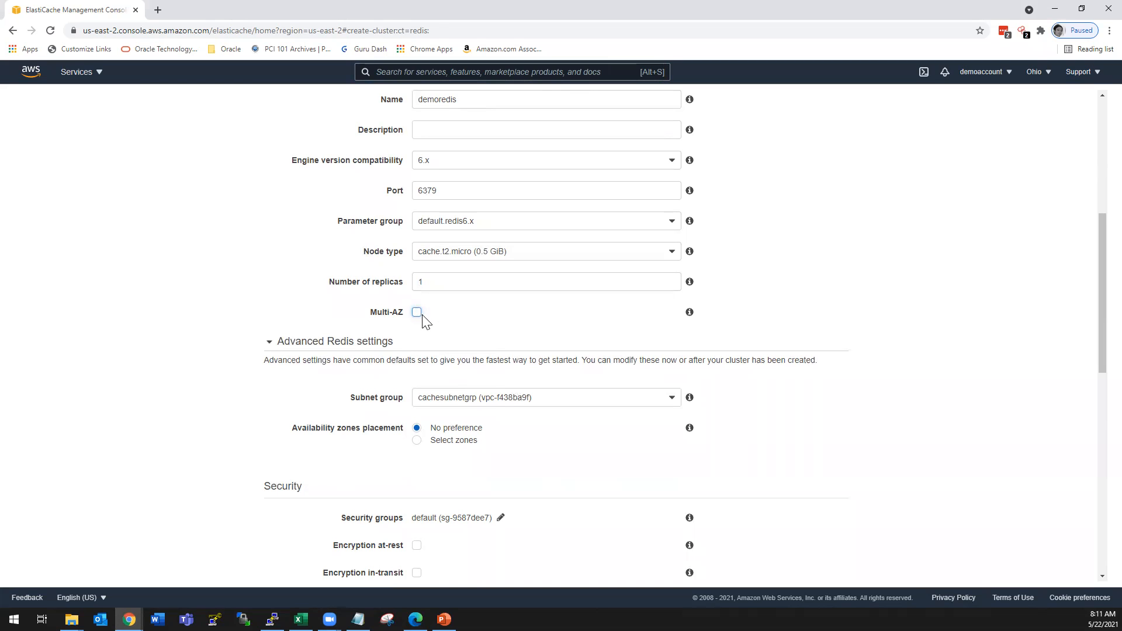
scroll(578, 374, "down", 1)
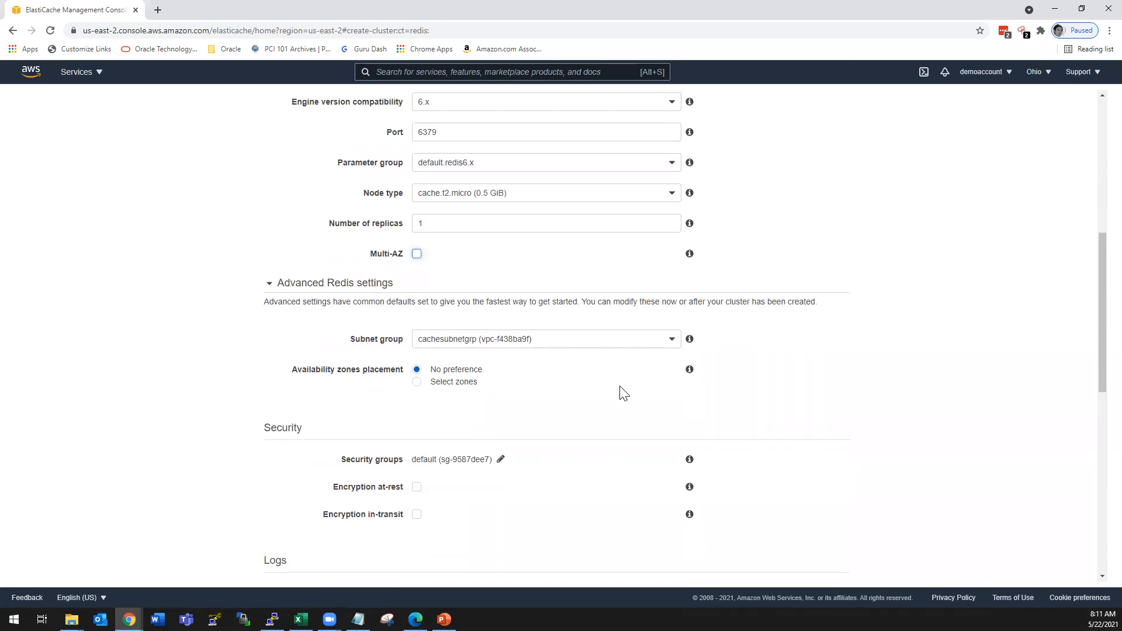
left_click(454, 346)
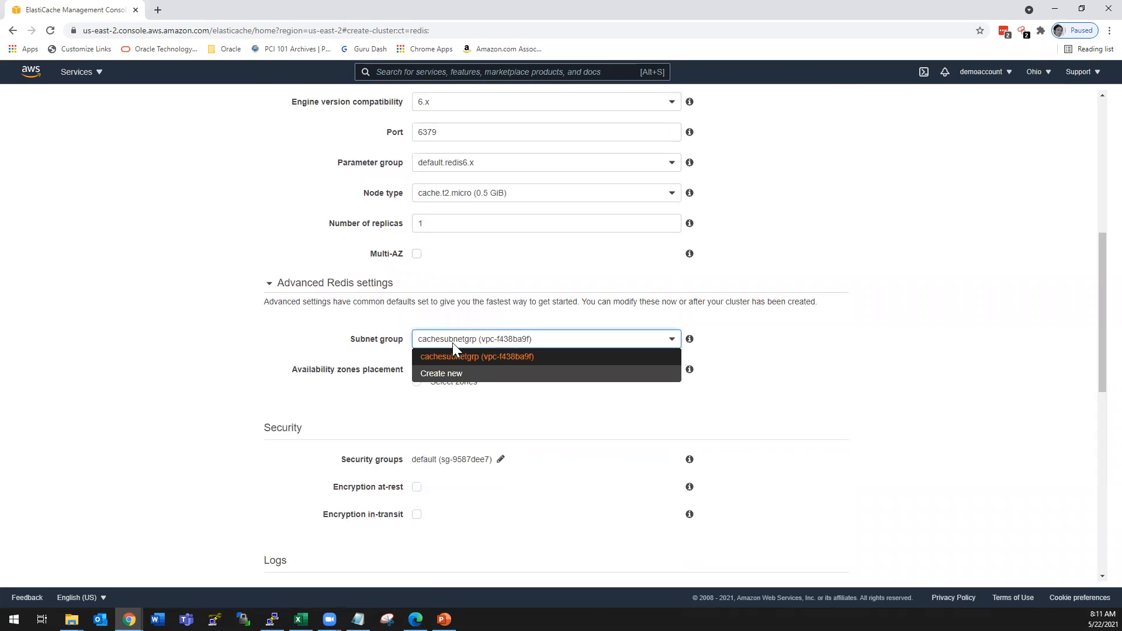
left_click(544, 358)
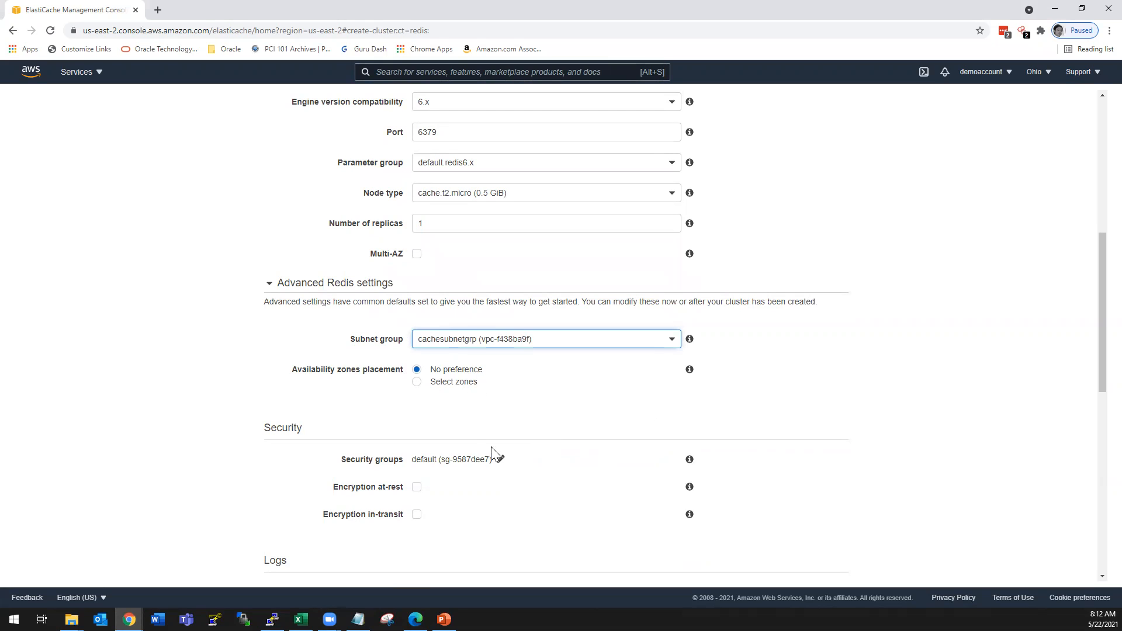
- Try the Select zones option for availability zones placement and return it to No preference
scroll(611, 463, "down", 1)
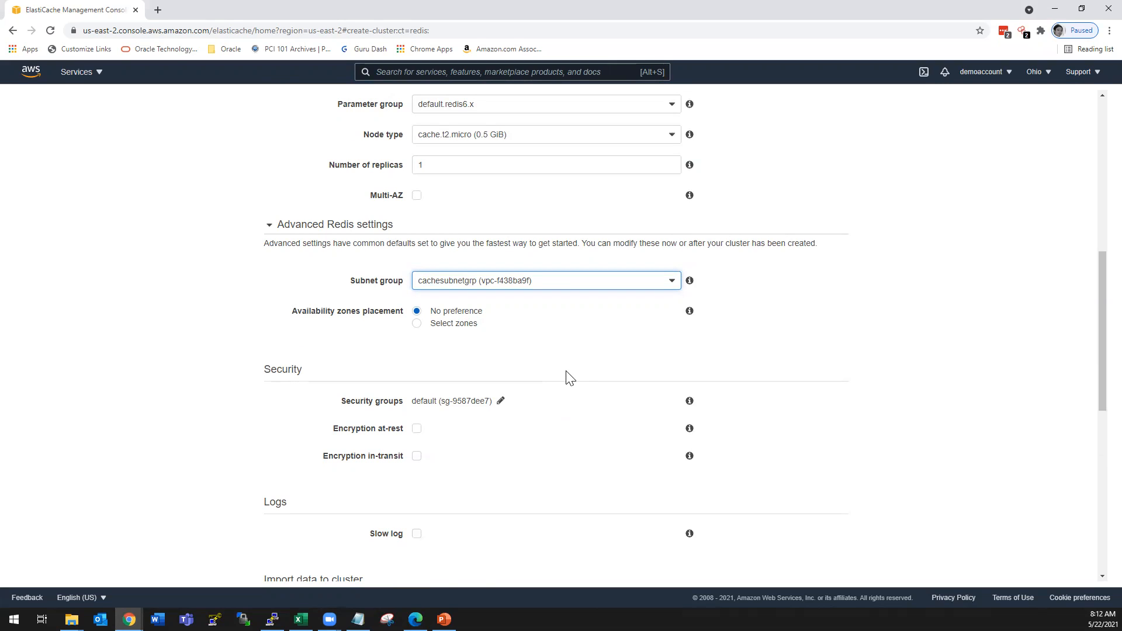
left_click(417, 325)
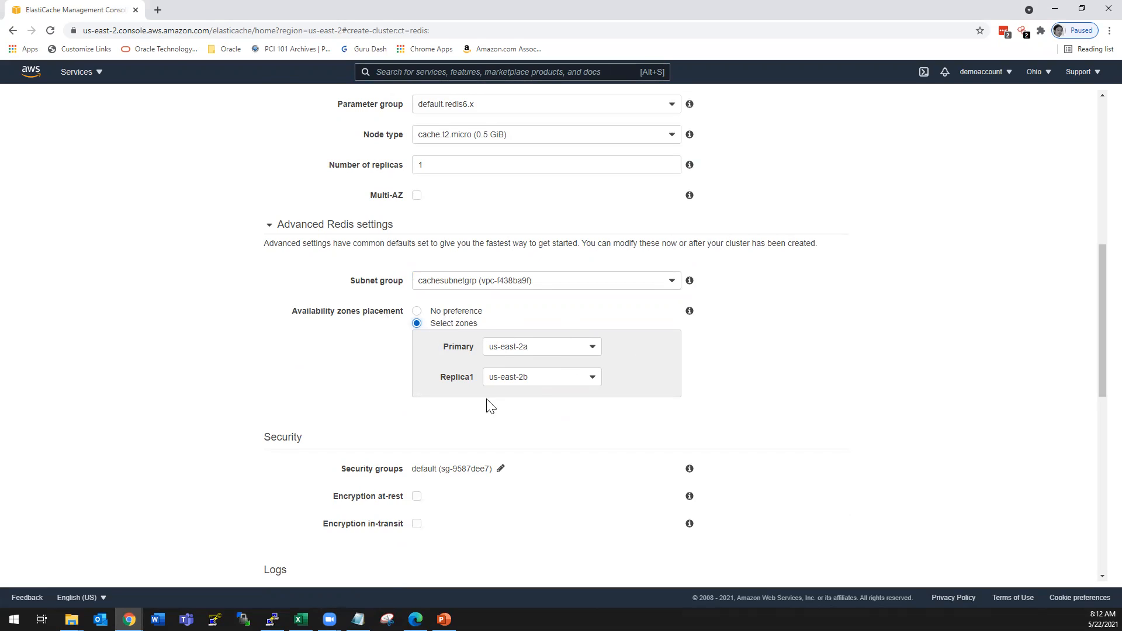
left_click(438, 314)
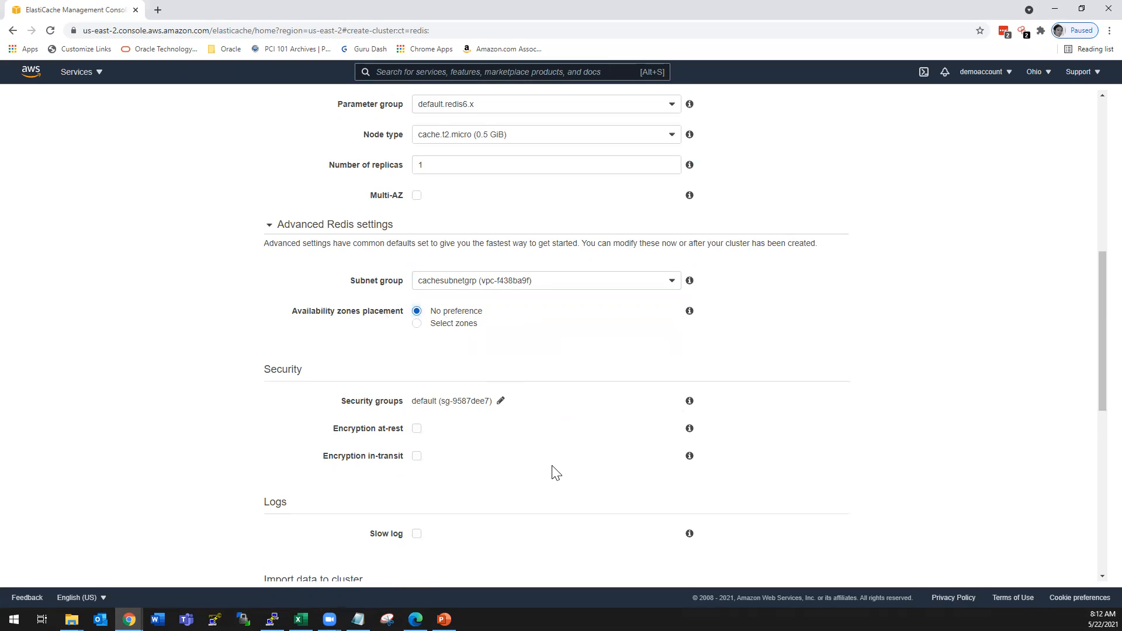
- Enable both encryption at-rest and encryption in-transit in the security settings
scroll(554, 467, "down", 1)
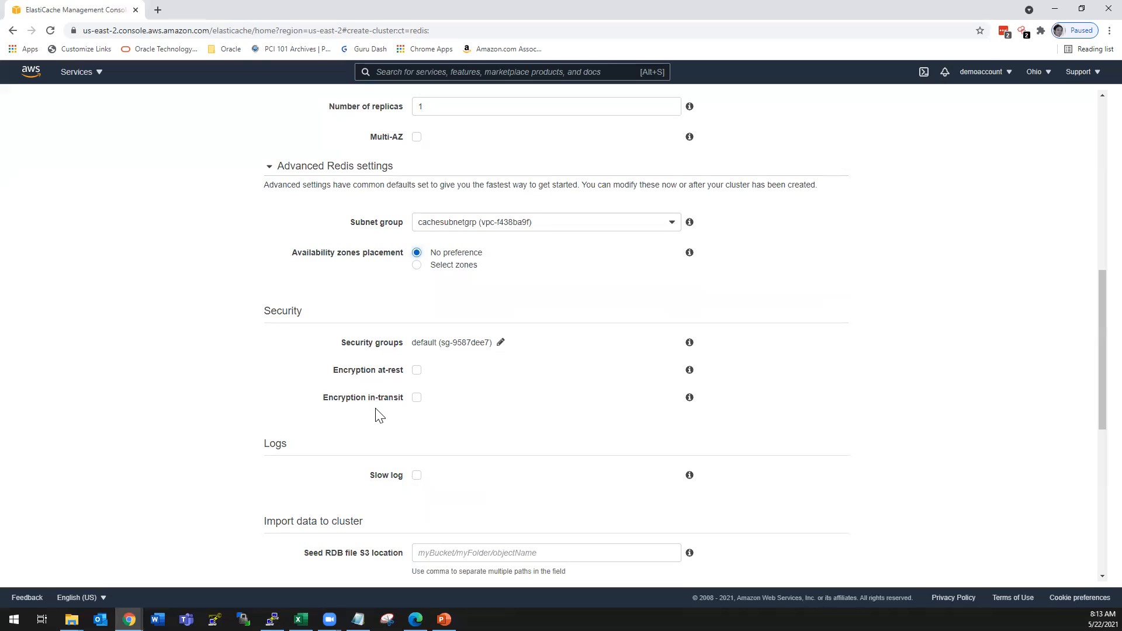
left_click(417, 371)
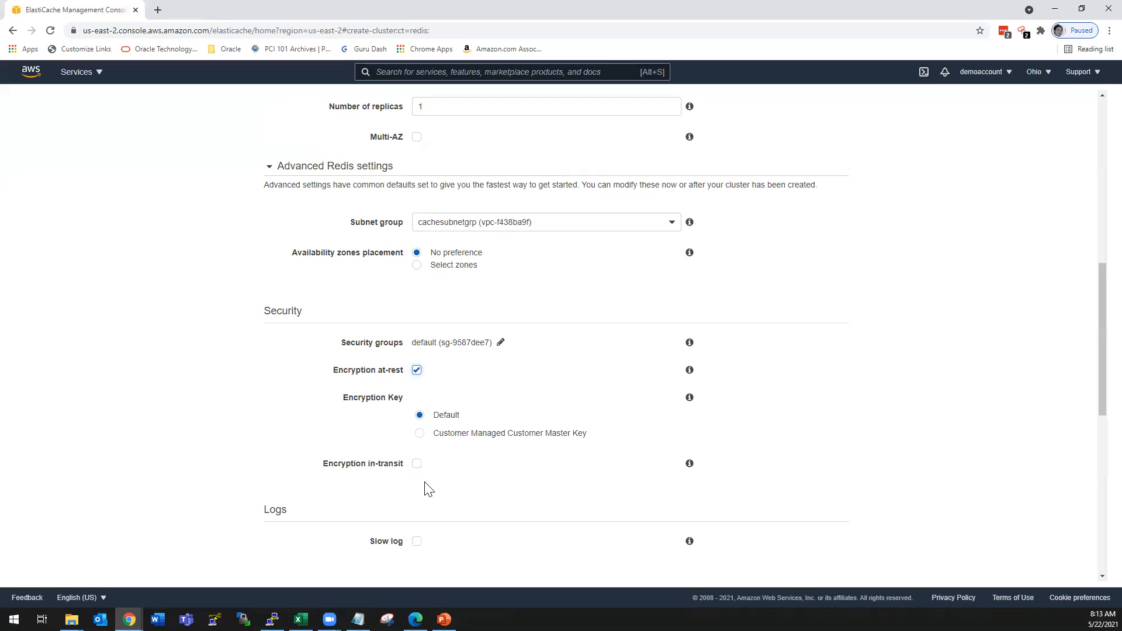
left_click(416, 463)
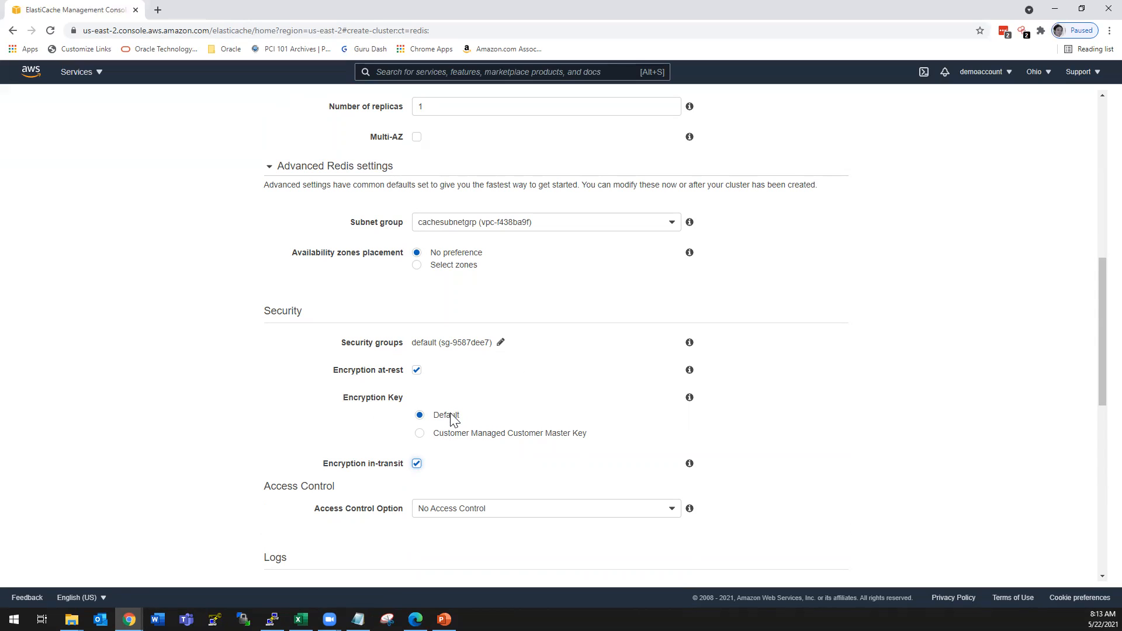
- Try the Customer Managed Customer Master Key option with its KMS key choices, and return the encryption key to Default
left_click(440, 437)
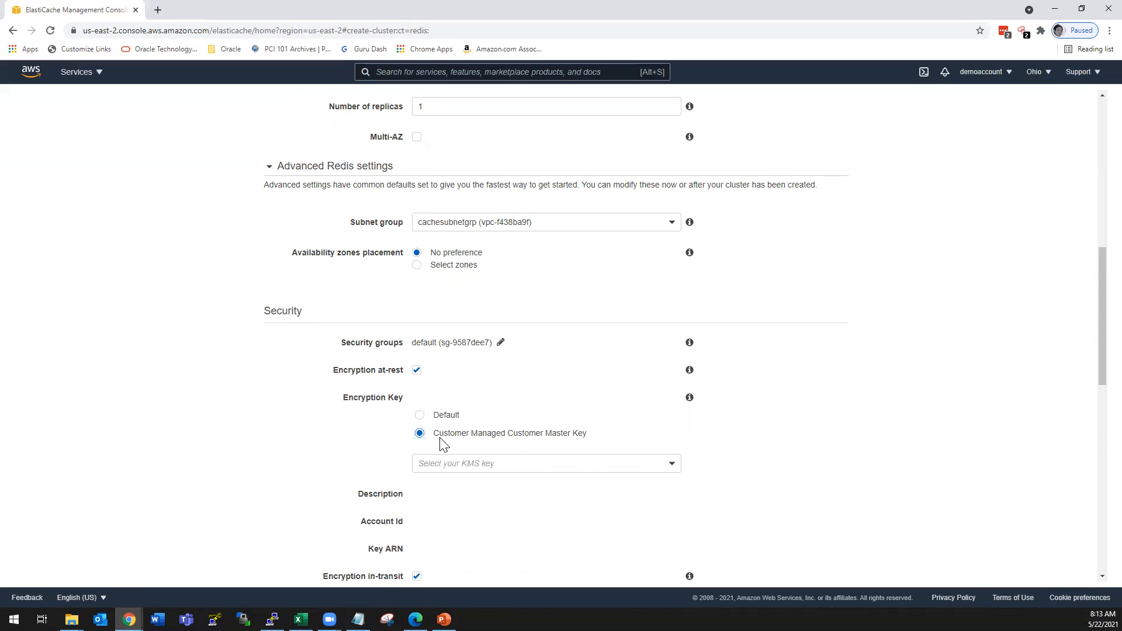
left_click(469, 465)
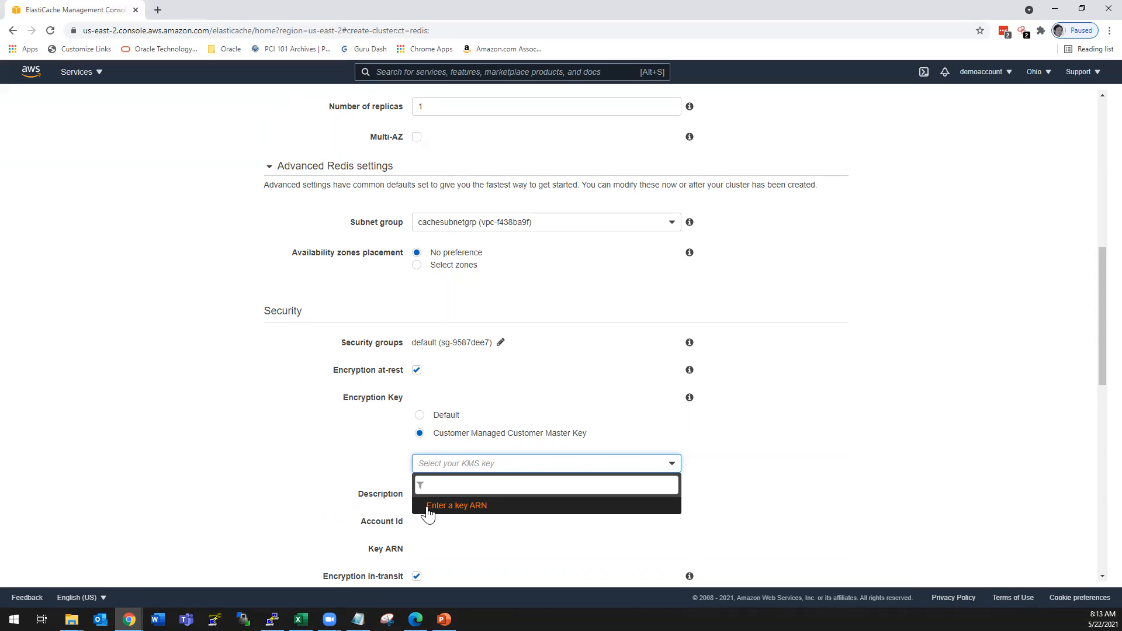
left_click(440, 415)
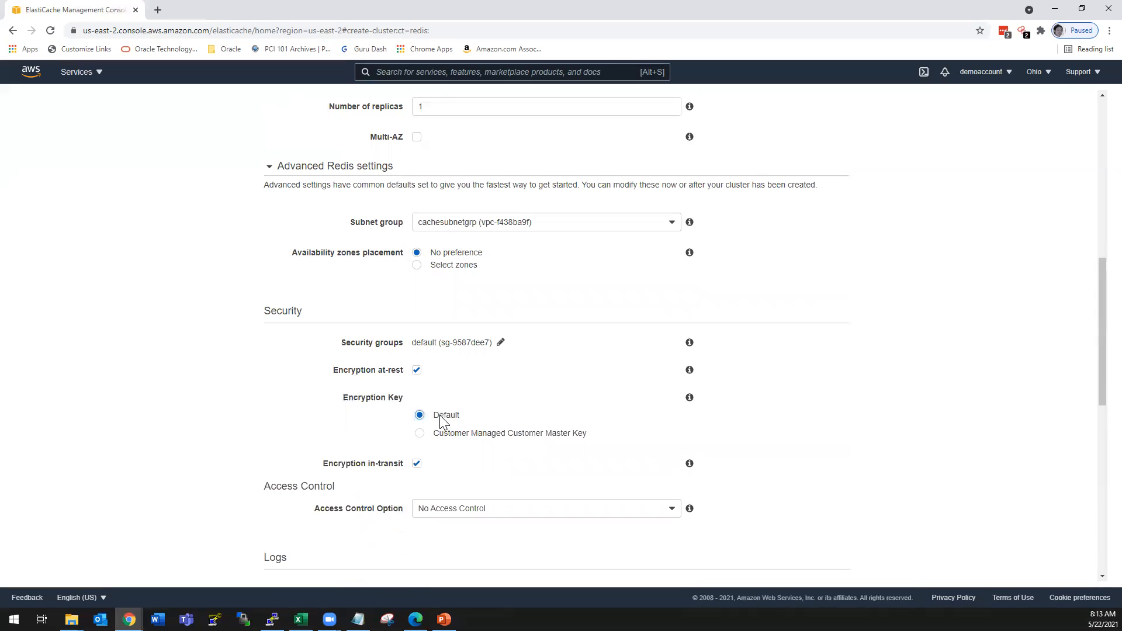
- Turn off both encryption at-rest and encryption in-transit for the cluster
left_click(417, 370)
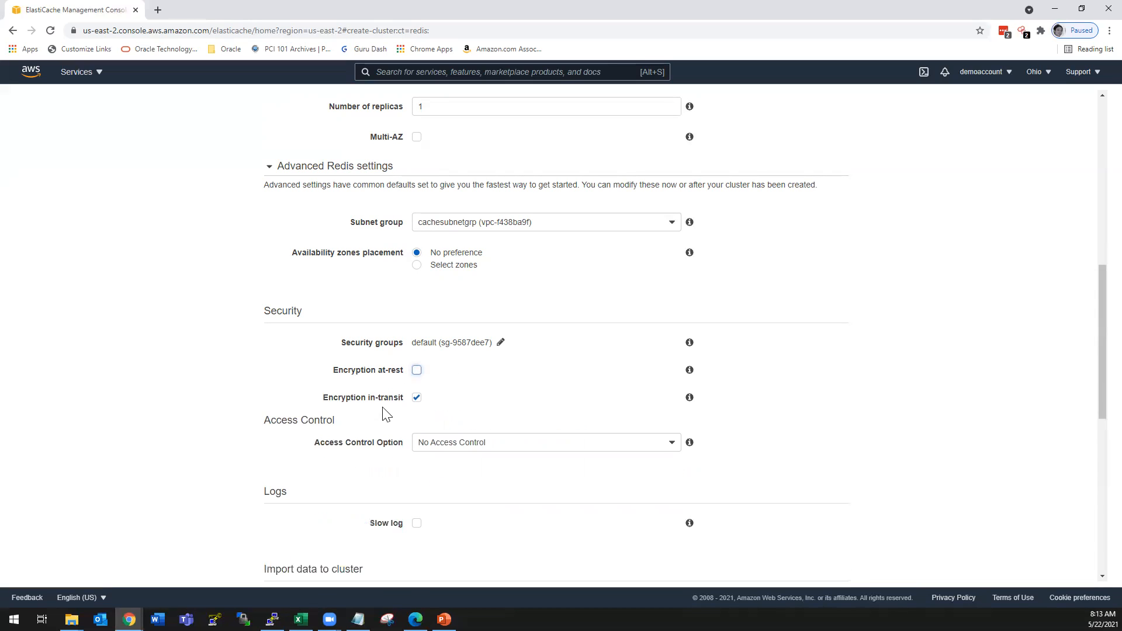
left_click(419, 398)
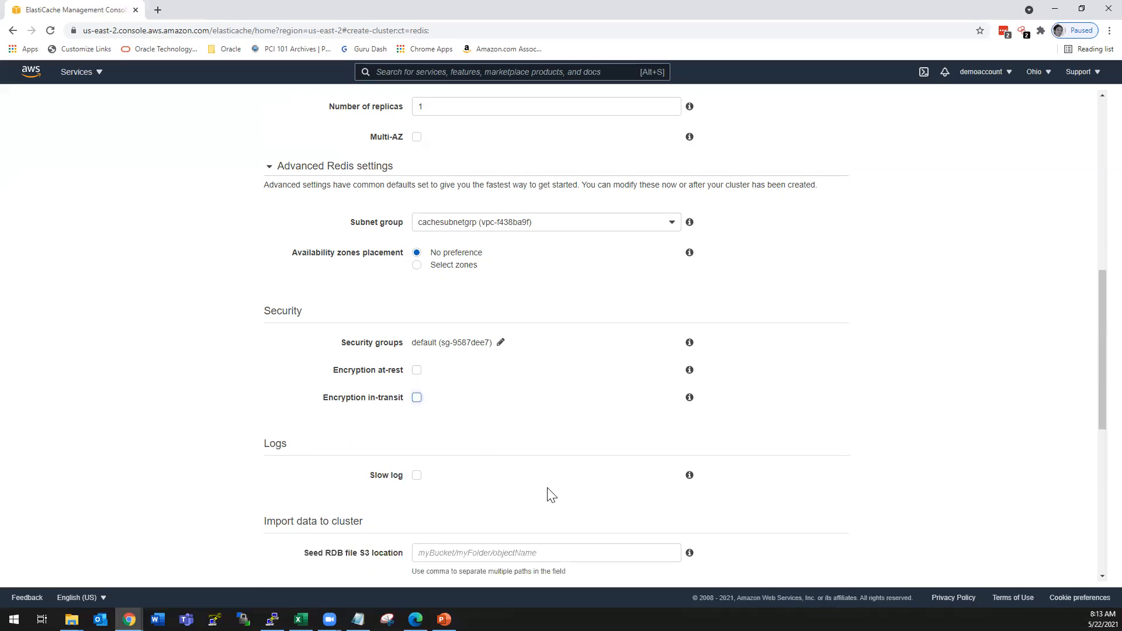
scroll(524, 496, "down", 3)
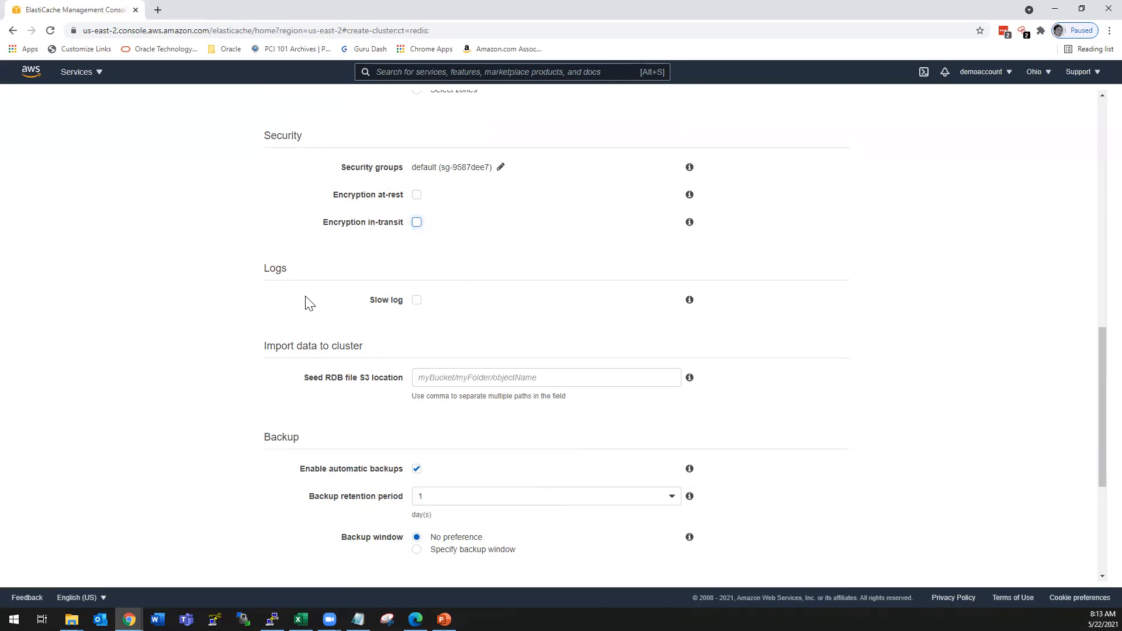
- Try the Slow log option and turn it off again, and check the empty Seed RDB file S3 location field
left_click(415, 305)
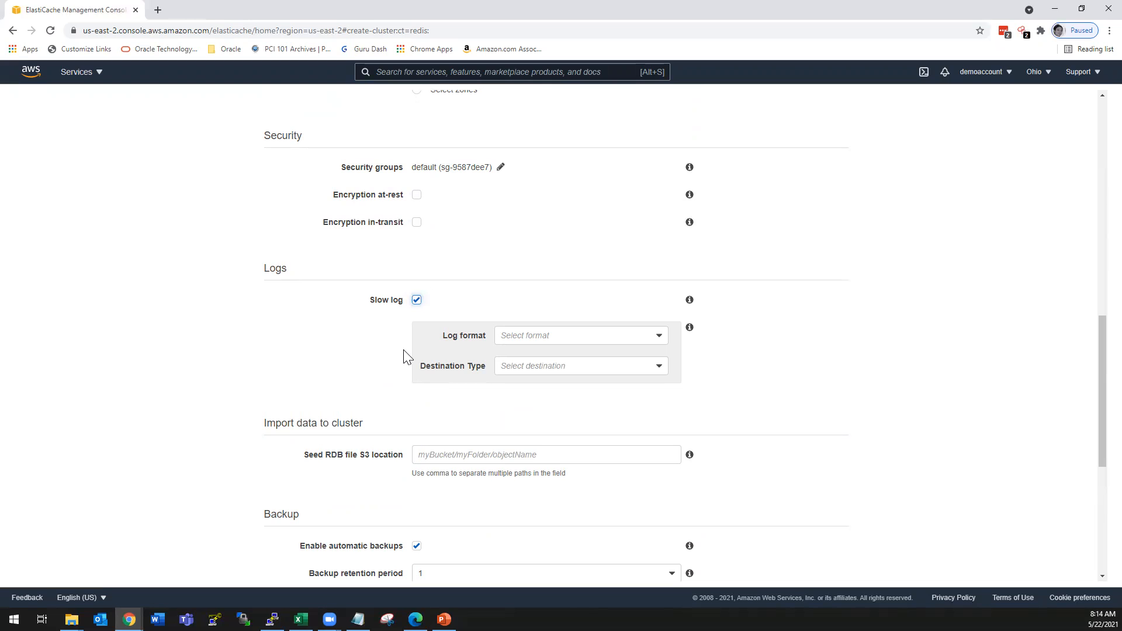
scroll(434, 374, "down", 1)
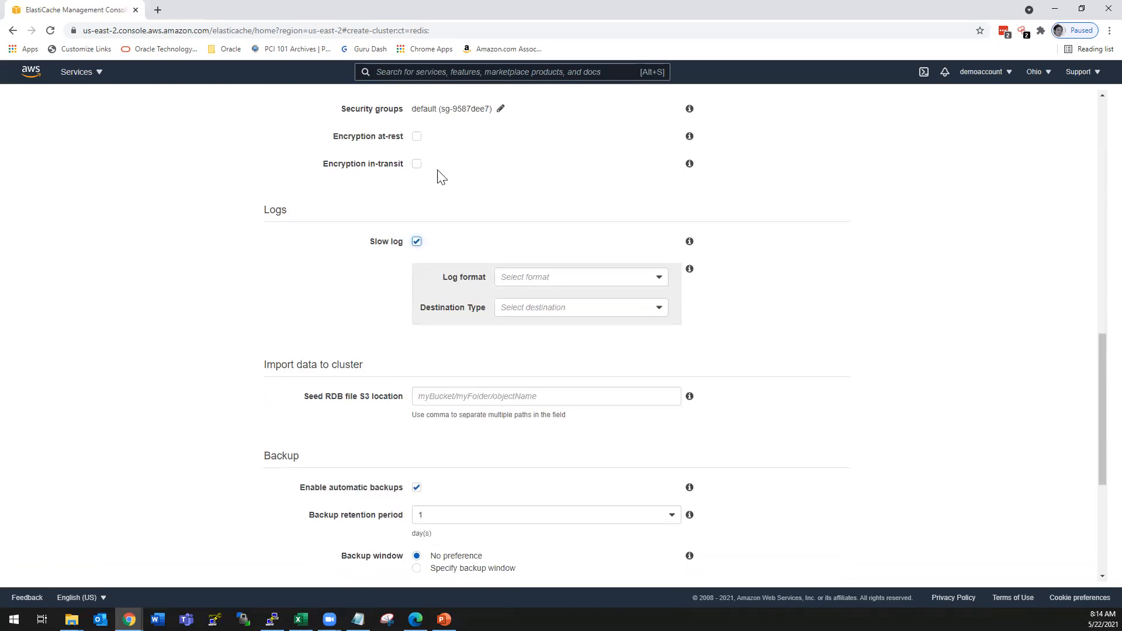
left_click(417, 242)
scroll(495, 298, "up", 2)
scroll(467, 301, "down", 2)
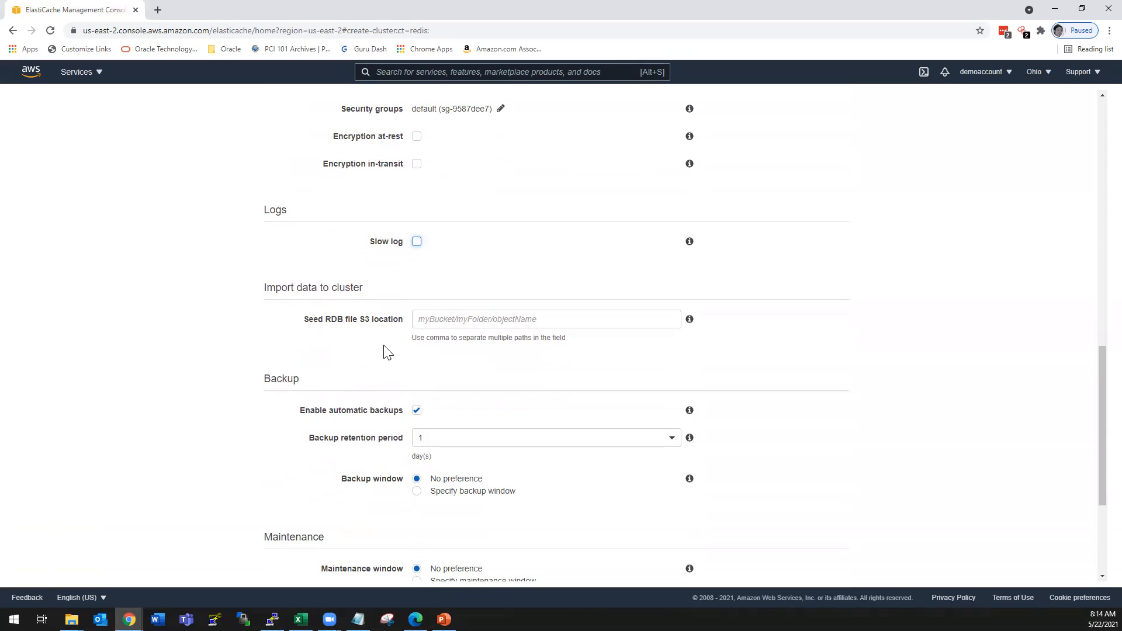
left_click(540, 325)
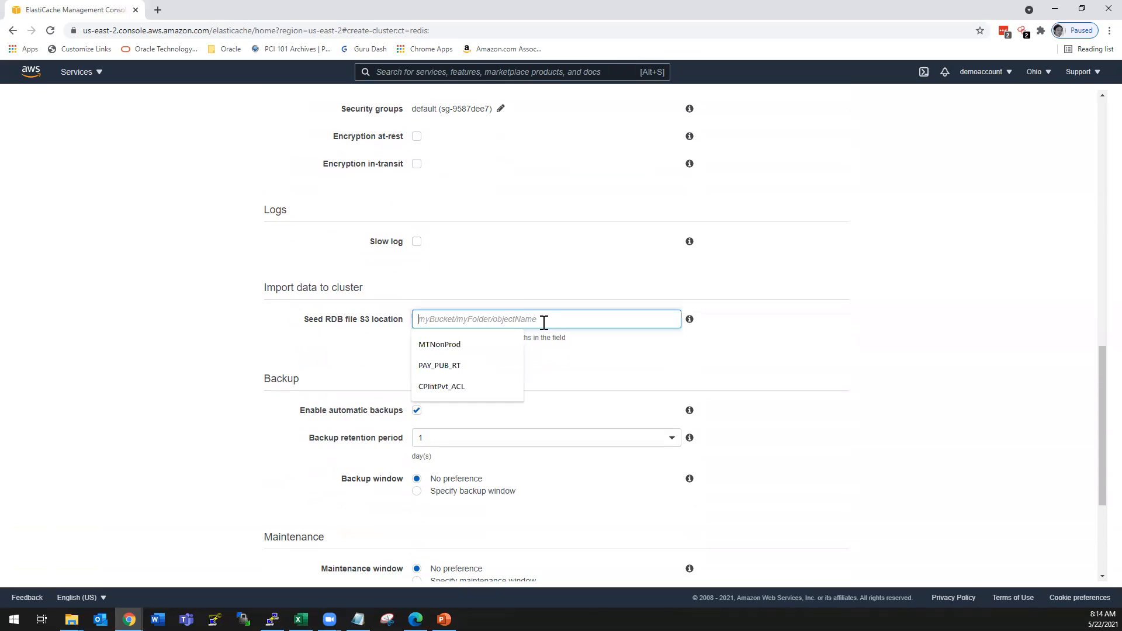
left_click(605, 372)
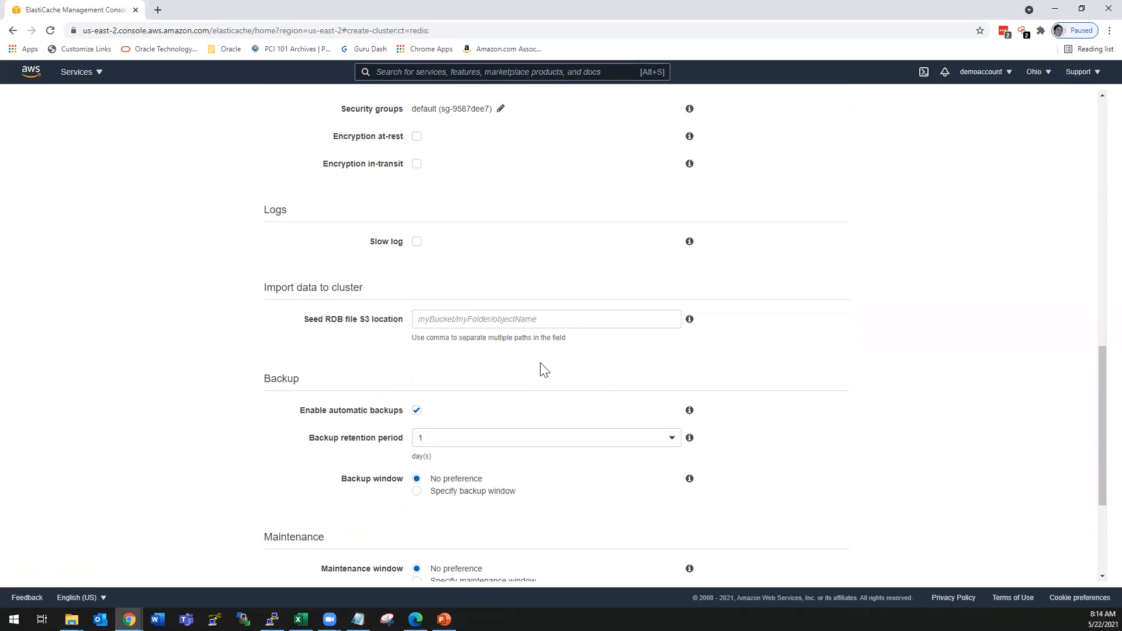
- Turn automatic backups off and back on in the Backup settings
scroll(541, 368, "down", 1)
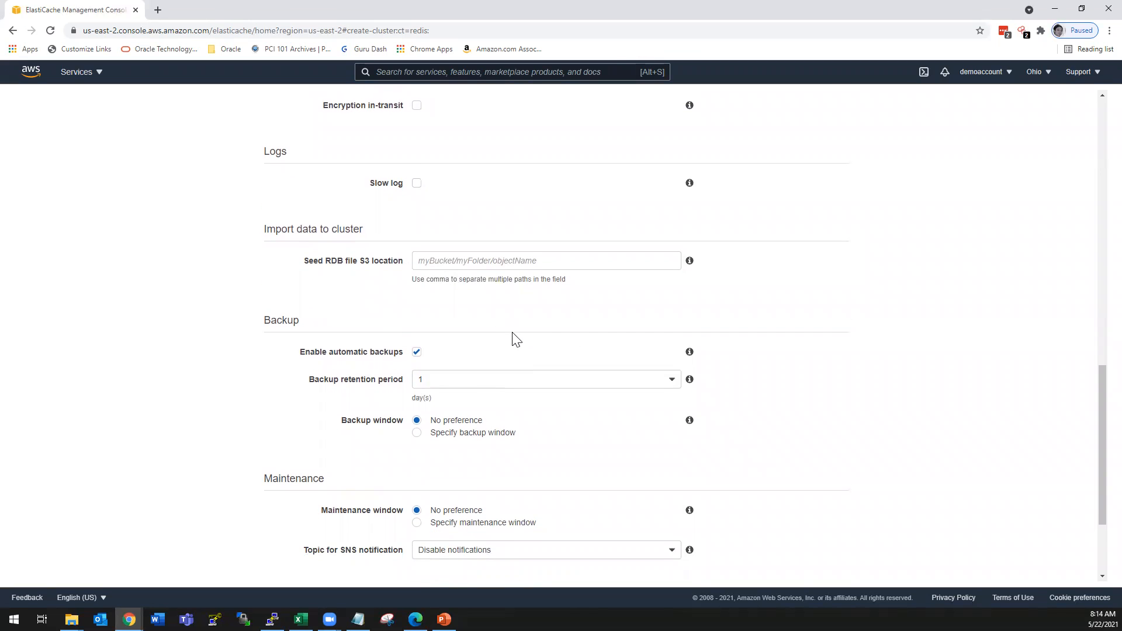
scroll(514, 338, "down", 1)
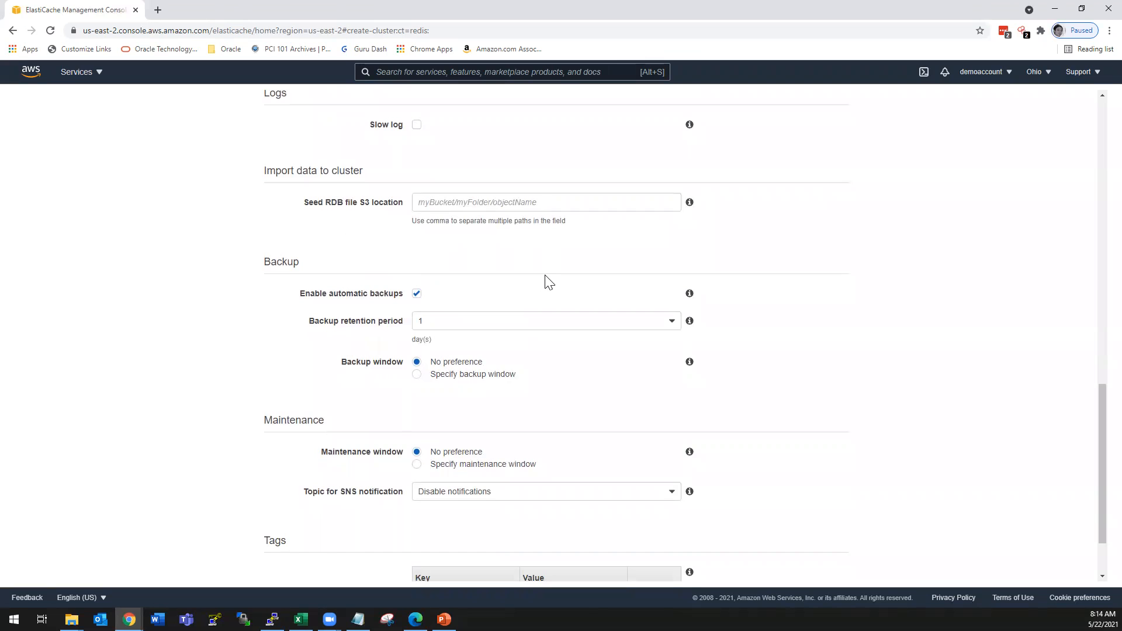
scroll(548, 282, "down", 1)
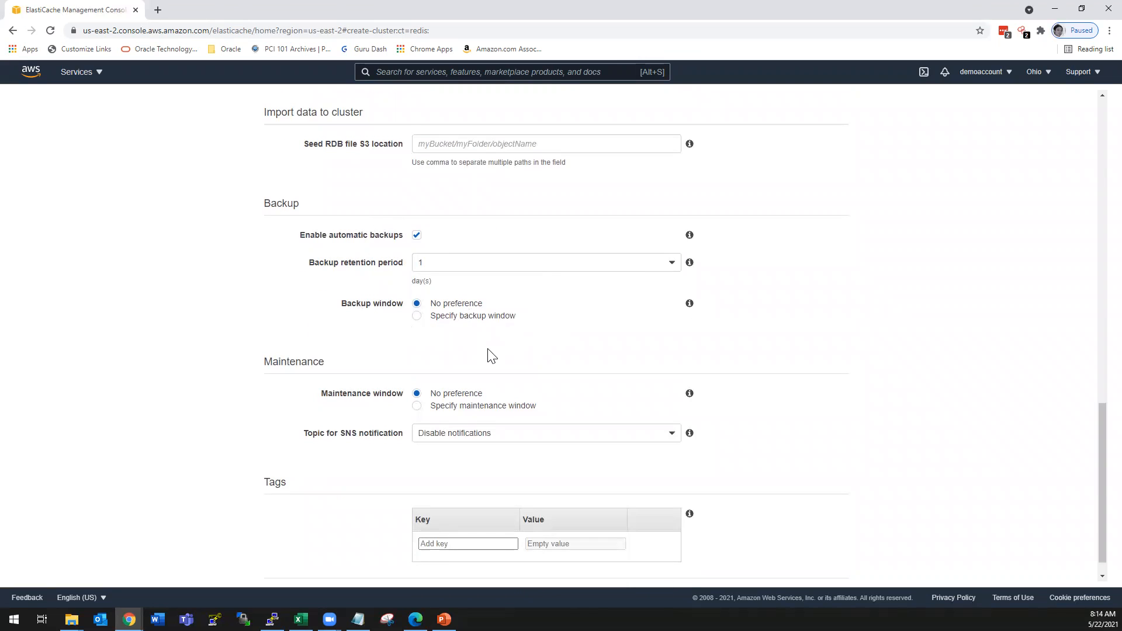
left_click(417, 236)
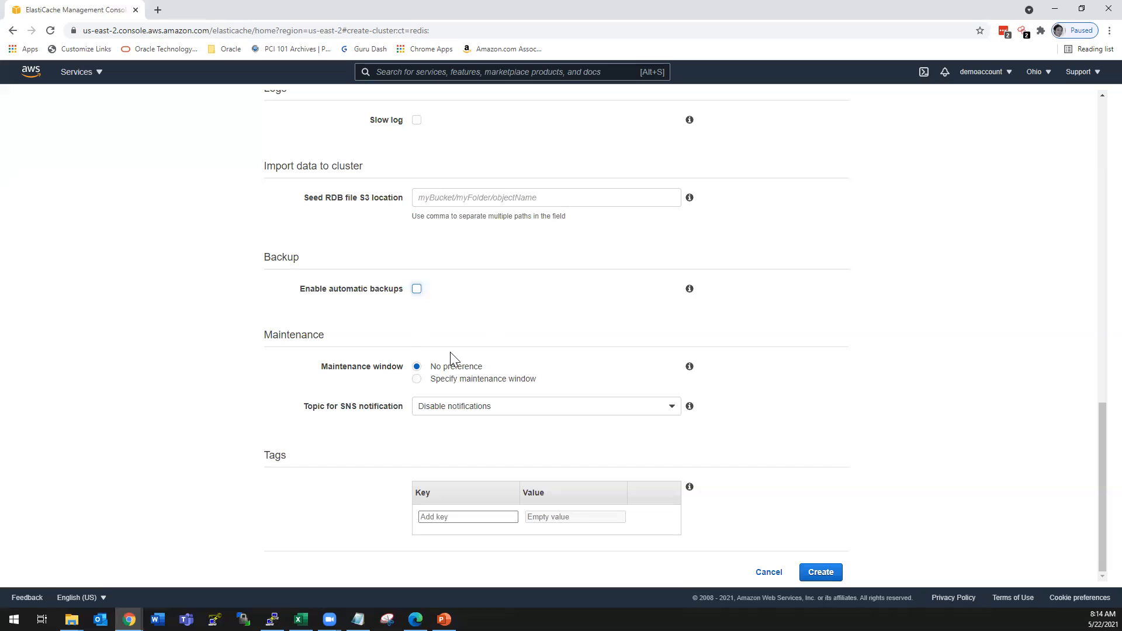
left_click(416, 288)
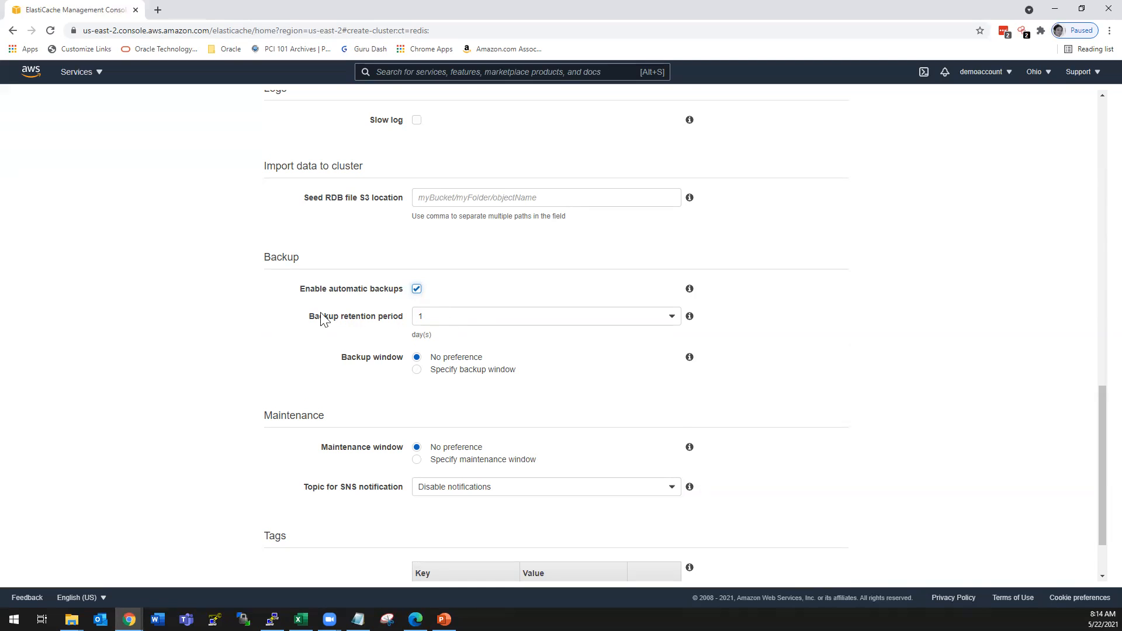
- Review the available backup retention periods through 35 days without changing the selection
left_click(453, 318)
scroll(526, 381, "down", 8)
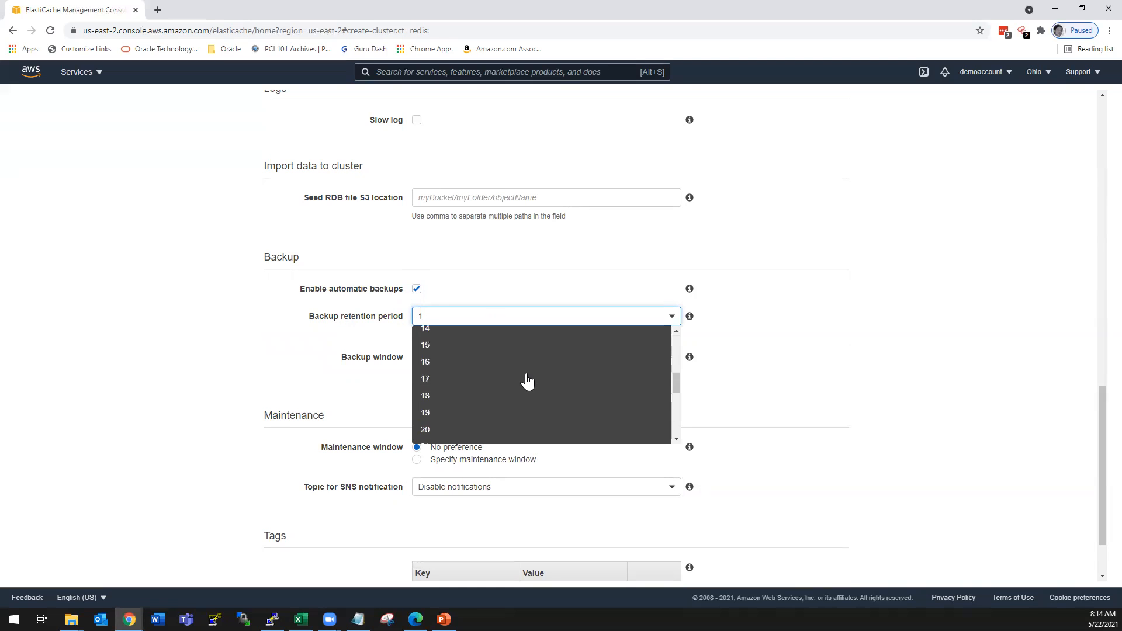
scroll(453, 426, "down", 2)
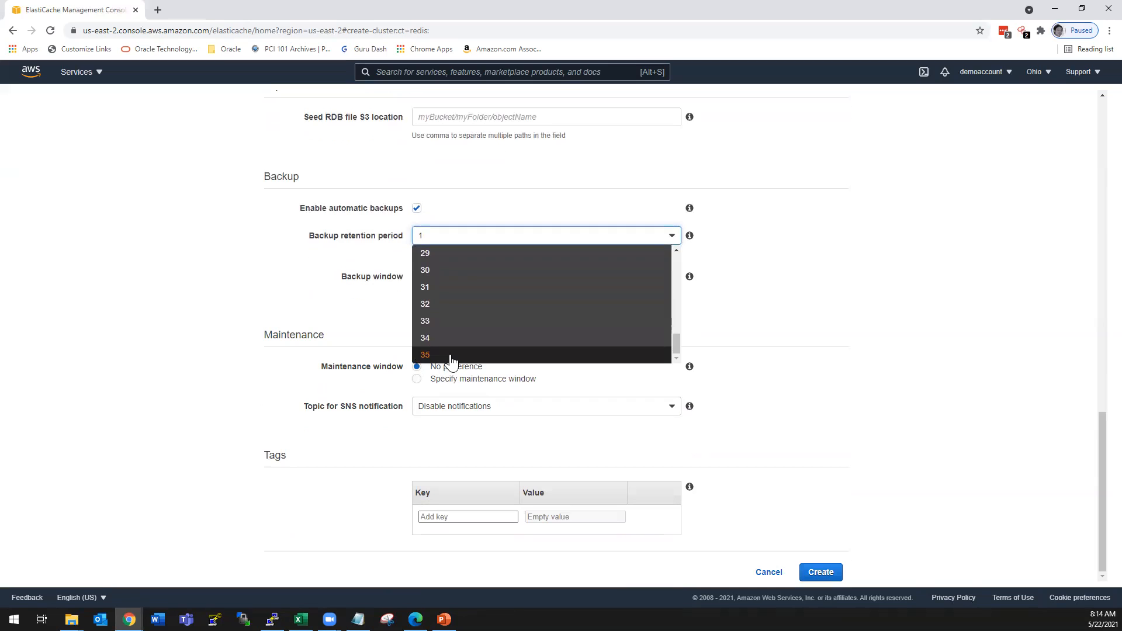
left_click(322, 309)
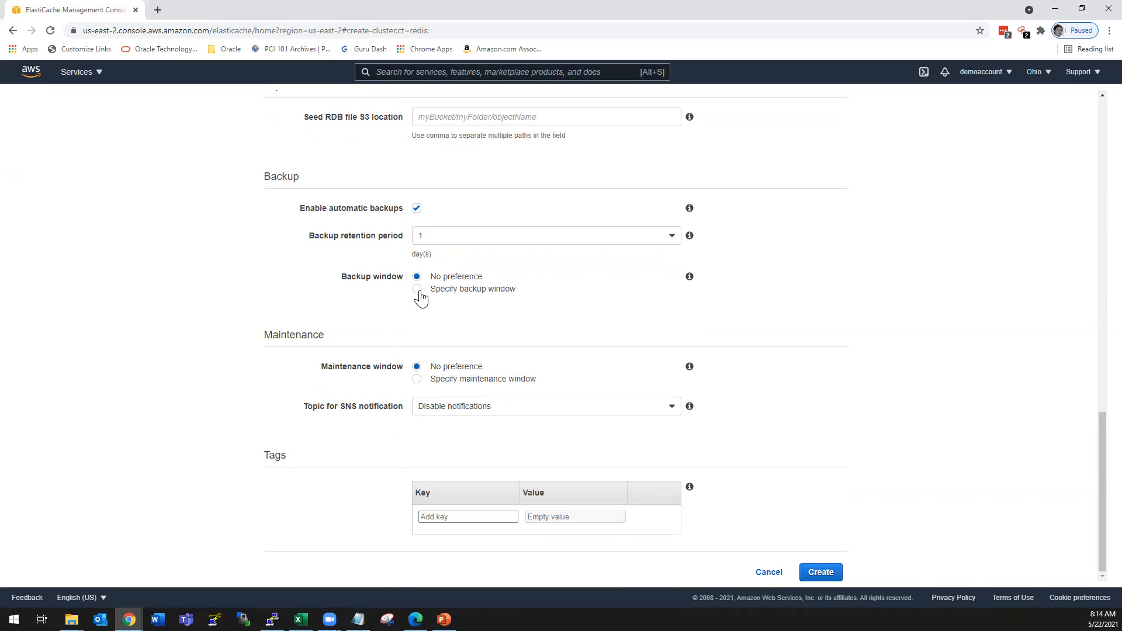
- Try the Specify backup window option, and disable automatic backups for the cluster
left_click(417, 290)
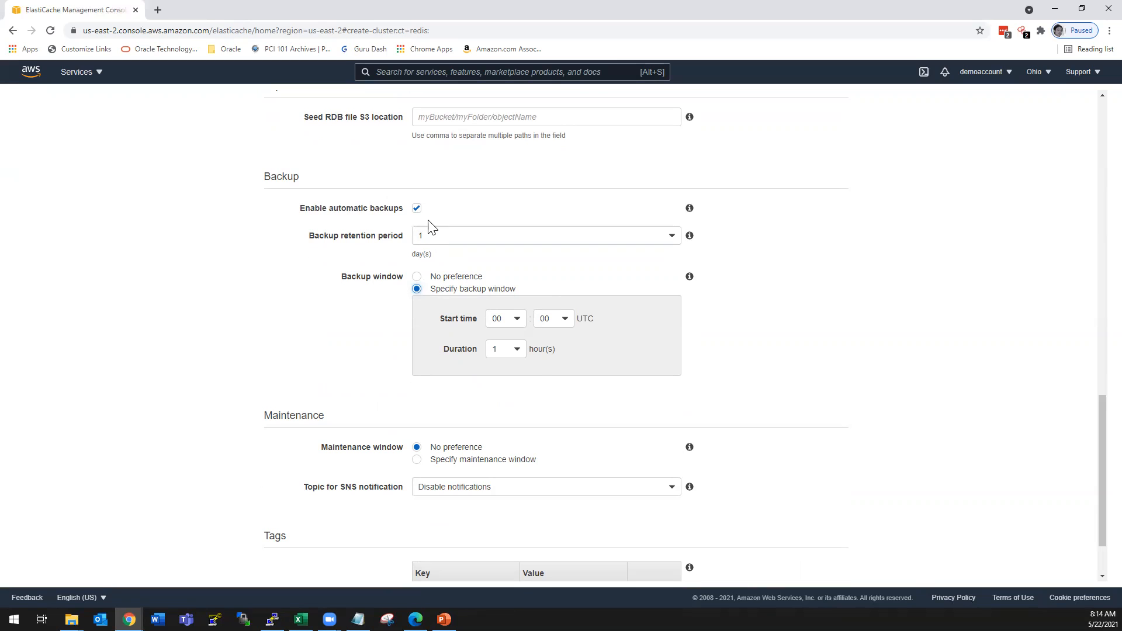
left_click(417, 209)
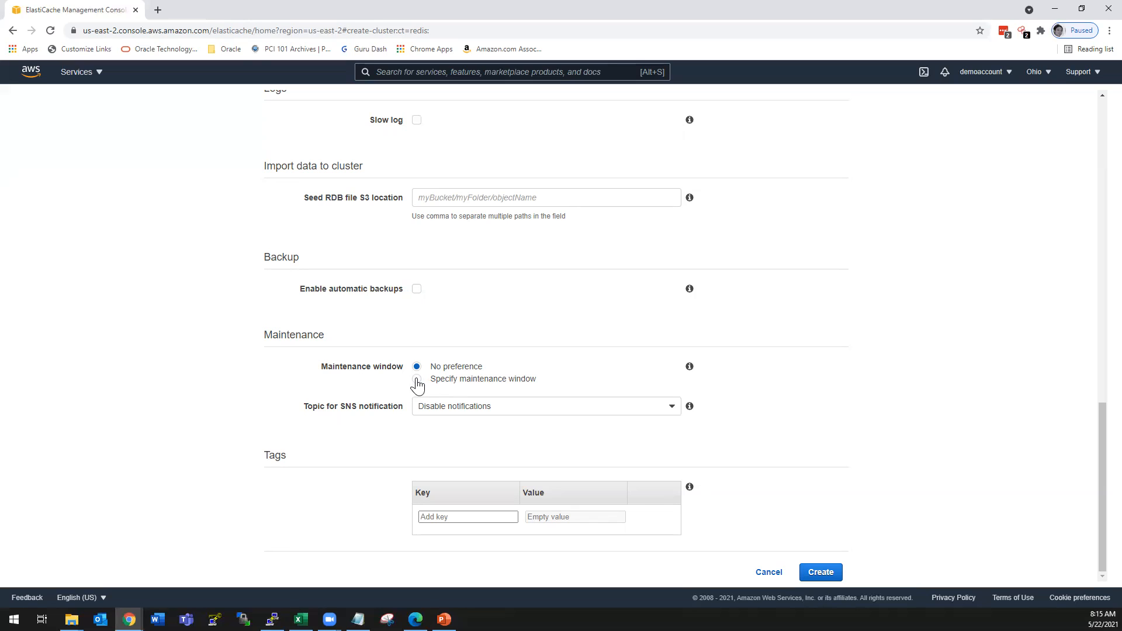
- Try Specify maintenance window and the demotopic SNS topic, returning them to No preference and Disable notifications respectively
left_click(417, 380)
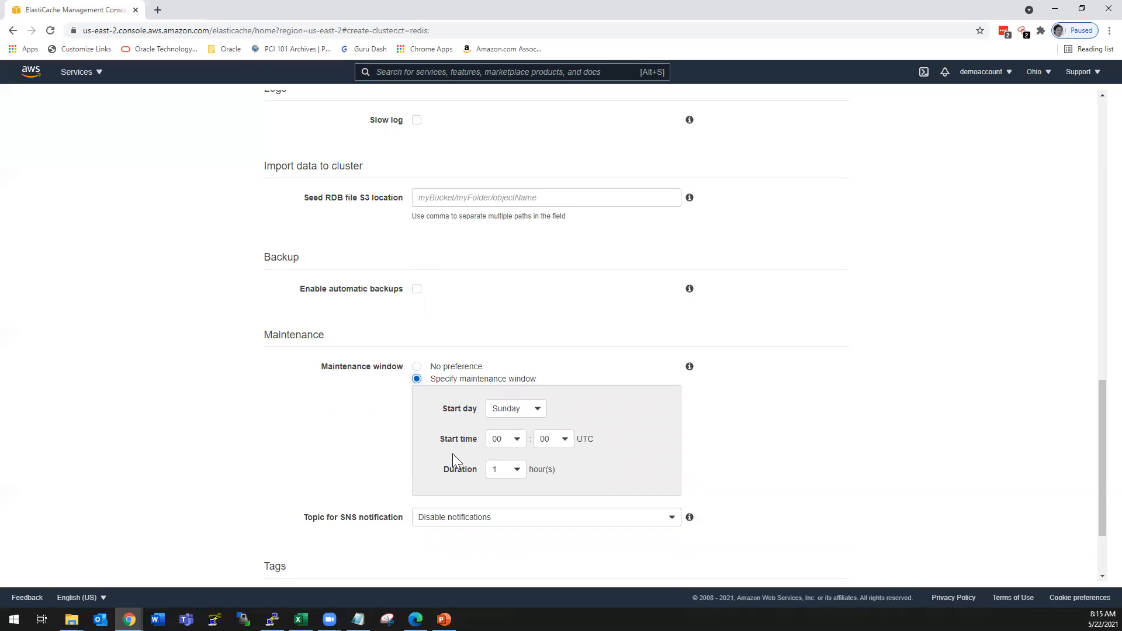
left_click(419, 368)
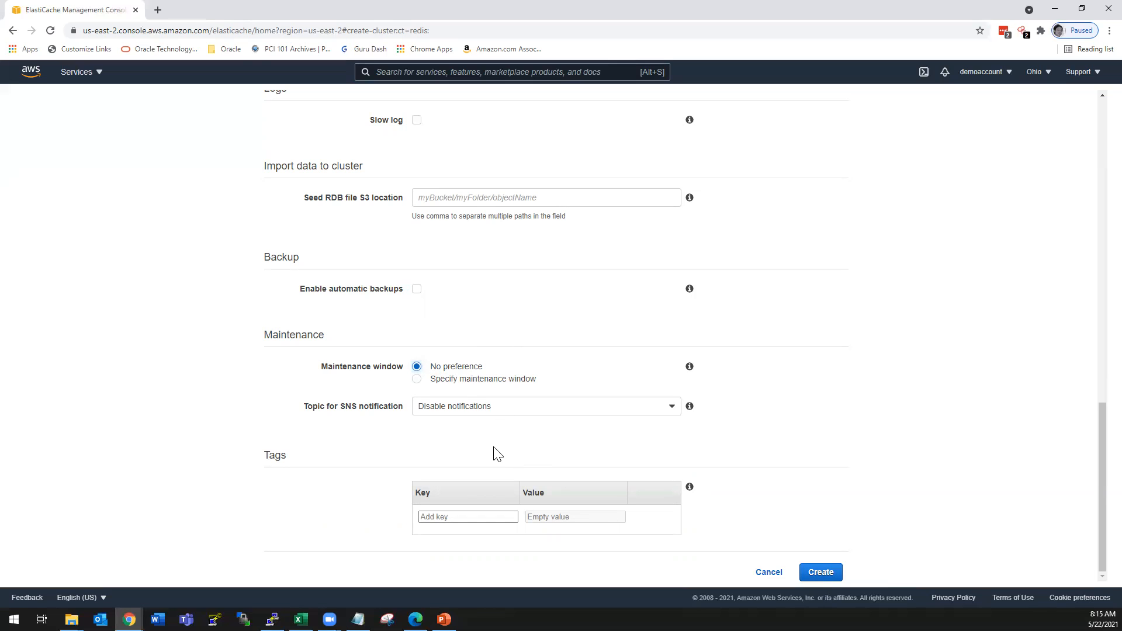
left_click(461, 413)
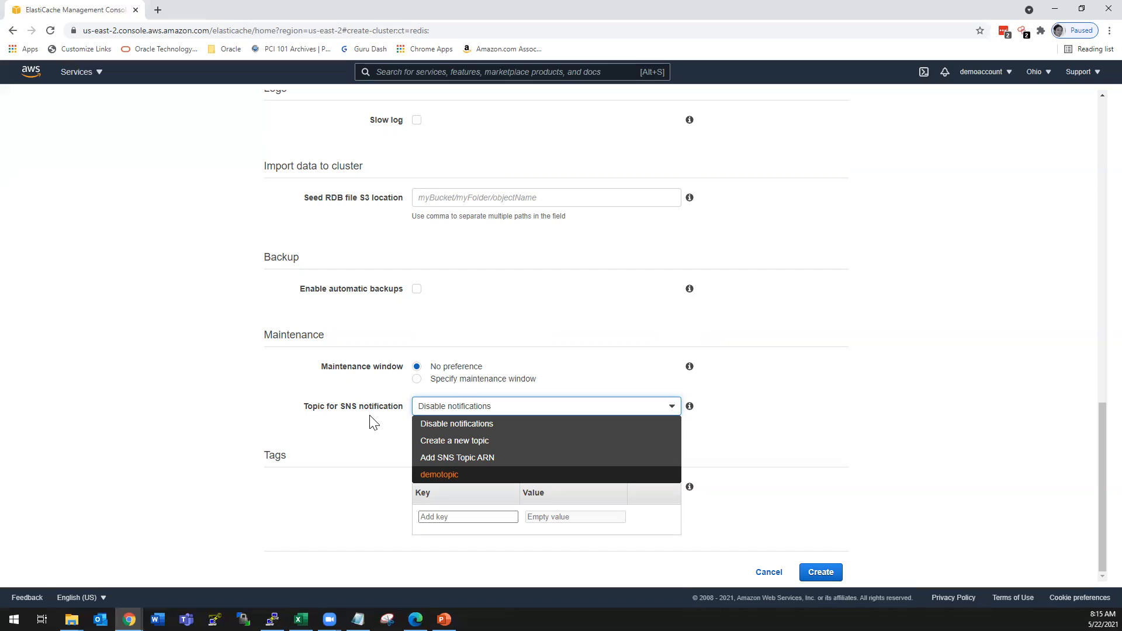
left_click(440, 474)
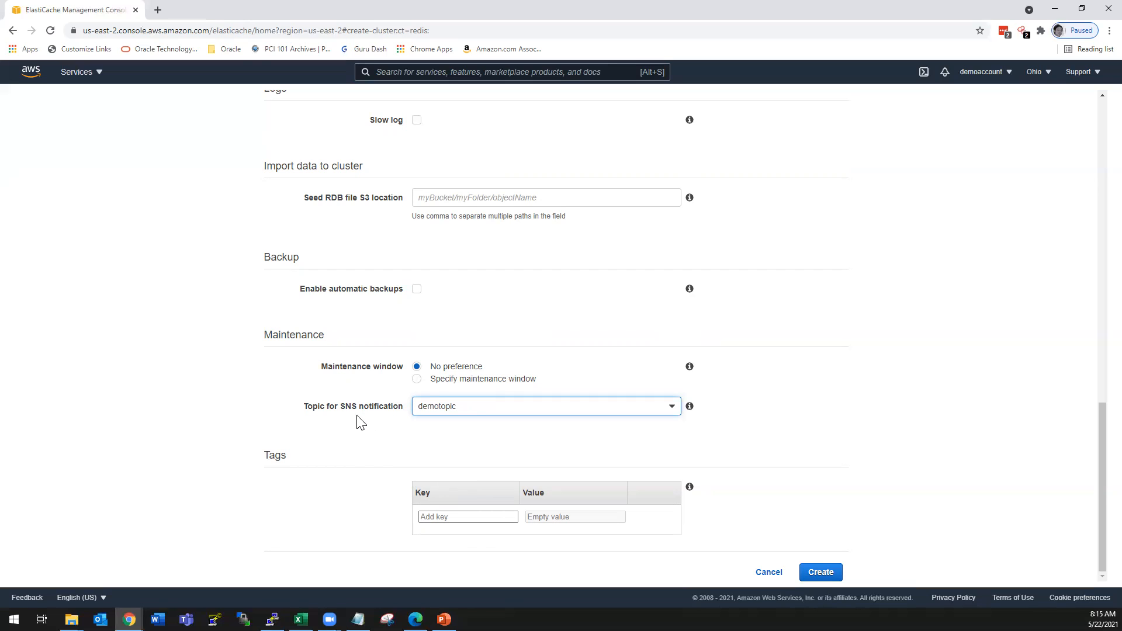
left_click(444, 408)
left_click(463, 423)
- Review the configured Redis settings once more and create the cluster
scroll(777, 500, "up", 14)
scroll(779, 503, "down", 7)
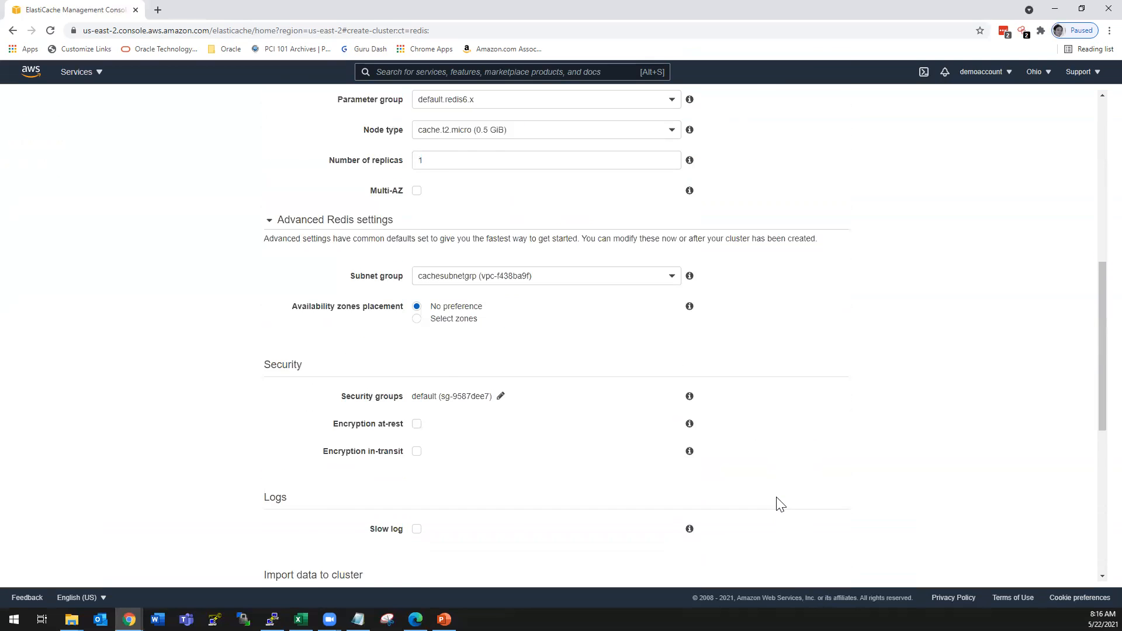
scroll(779, 503, "down", 7)
left_click(838, 576)
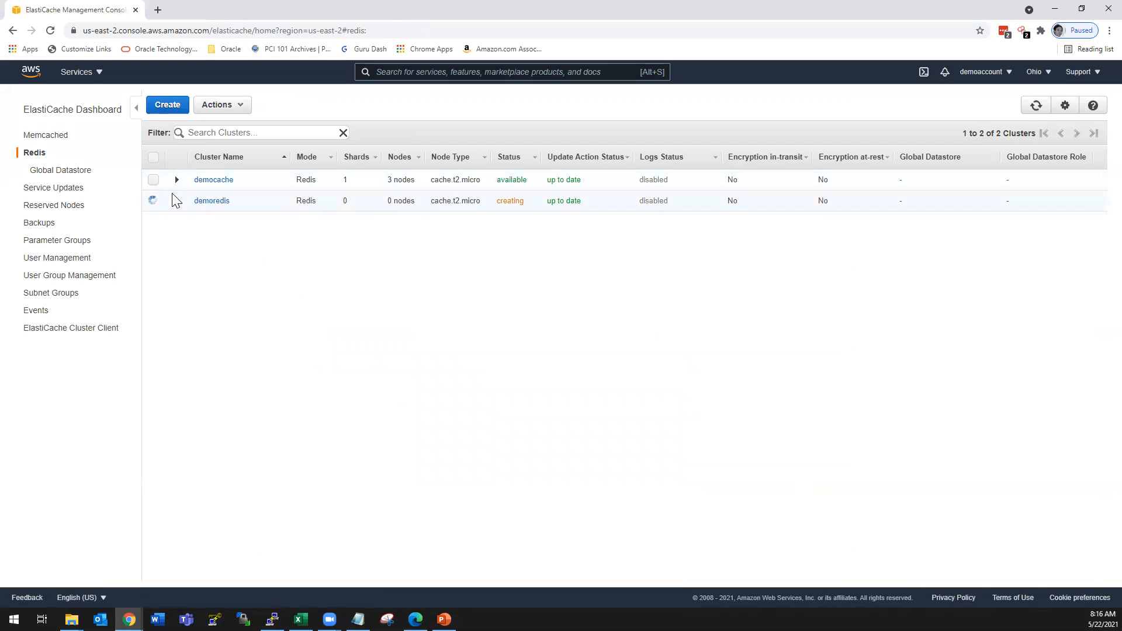
- Open the existing democache cluster and examine the endpoint and port of its primary node, democache-001
left_click(214, 180)
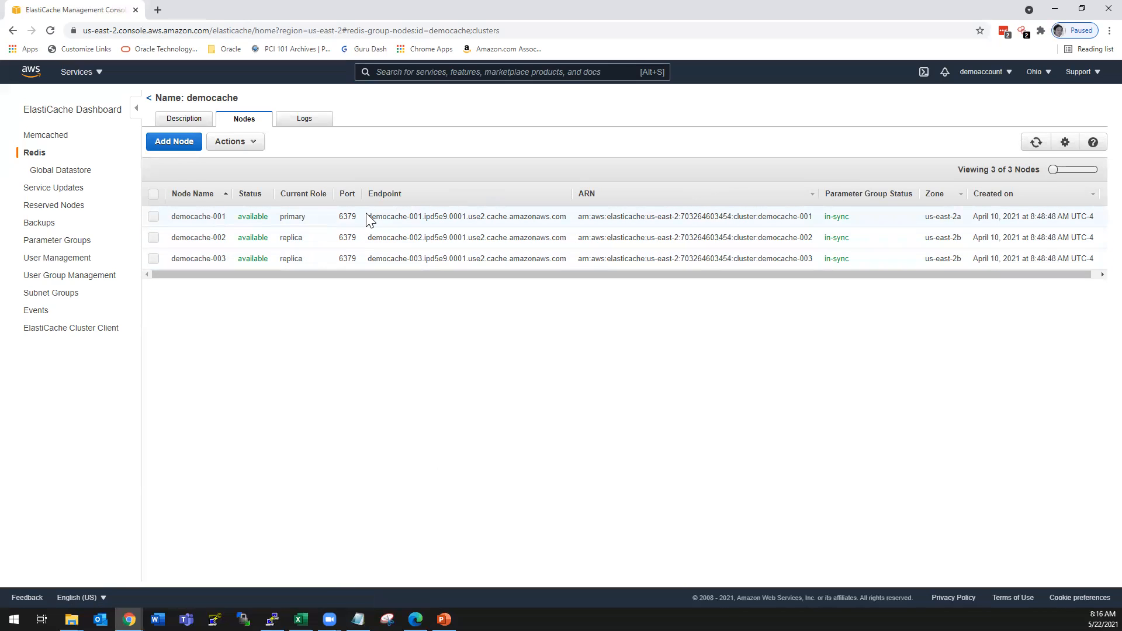
left_click_drag(368, 218, 566, 223)
left_click(418, 216)
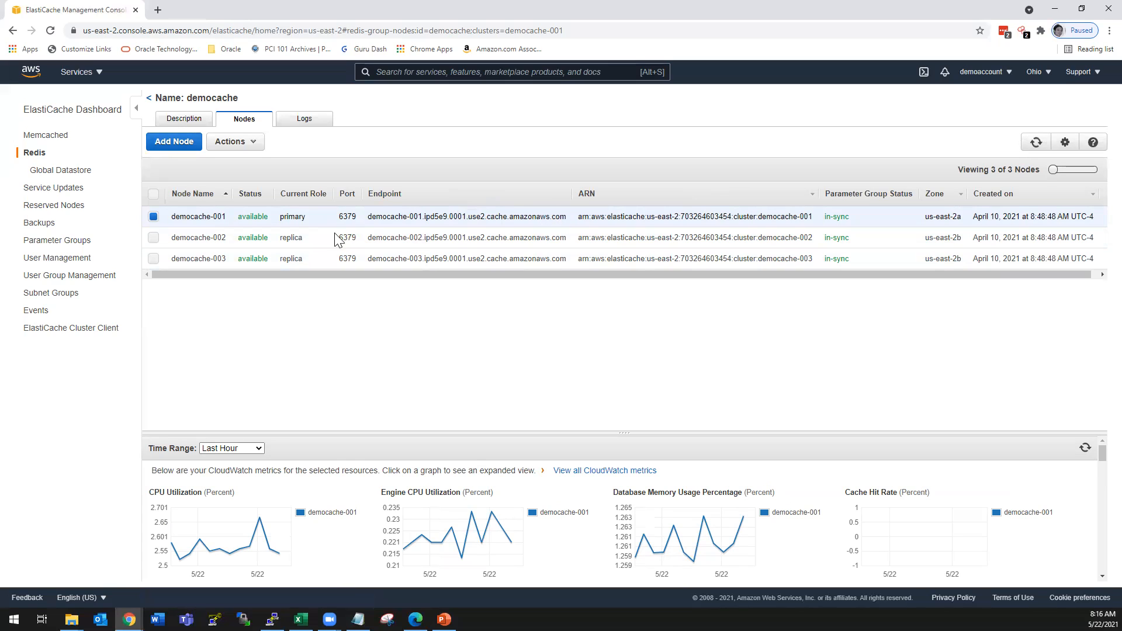
double_click(348, 214)
- Review the democache cluster's description details, including its primary and reader endpoints, and return to the Redis cluster list
left_click(205, 118)
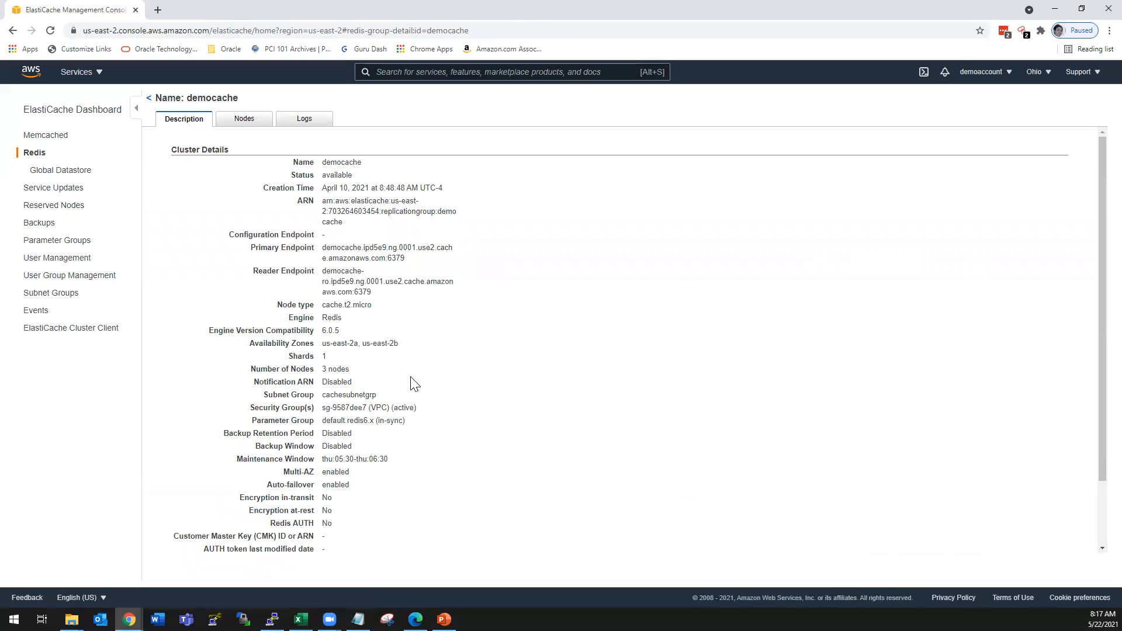
scroll(413, 384, "down", 2)
scroll(413, 384, "up", 3)
left_click(149, 98)
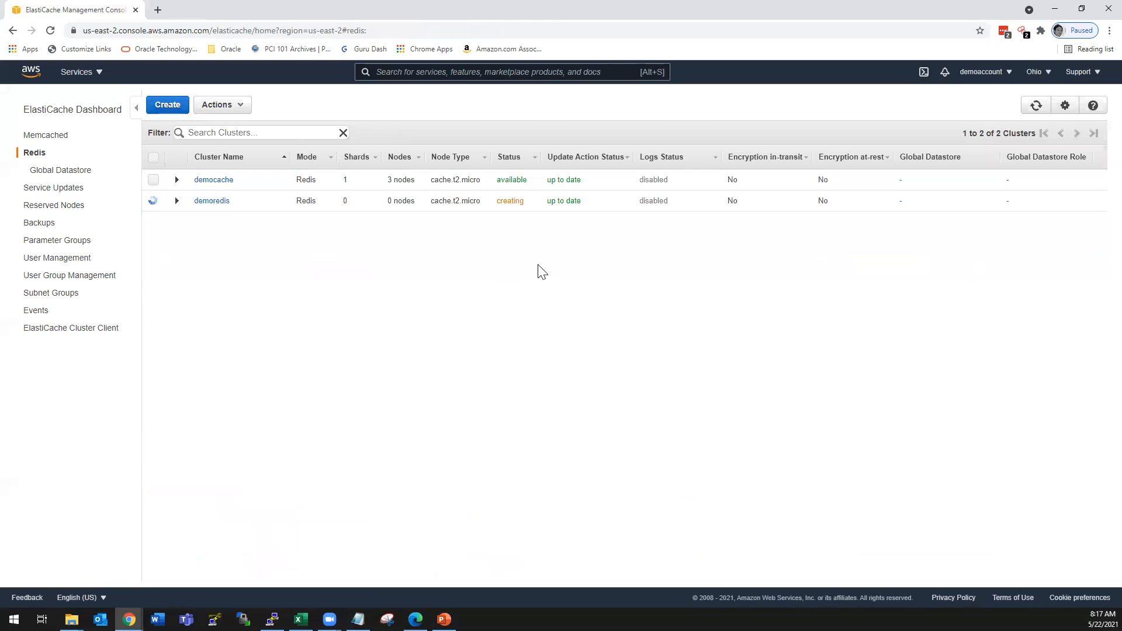